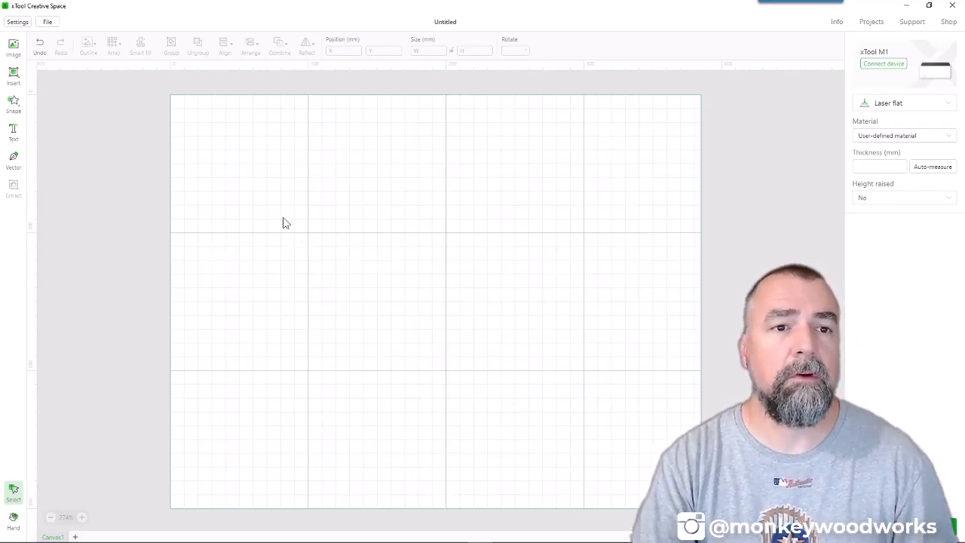
- Draw a tall ellipse about 23 × 50.3 mm and duplicate it into offset copies
left_click(13, 80)
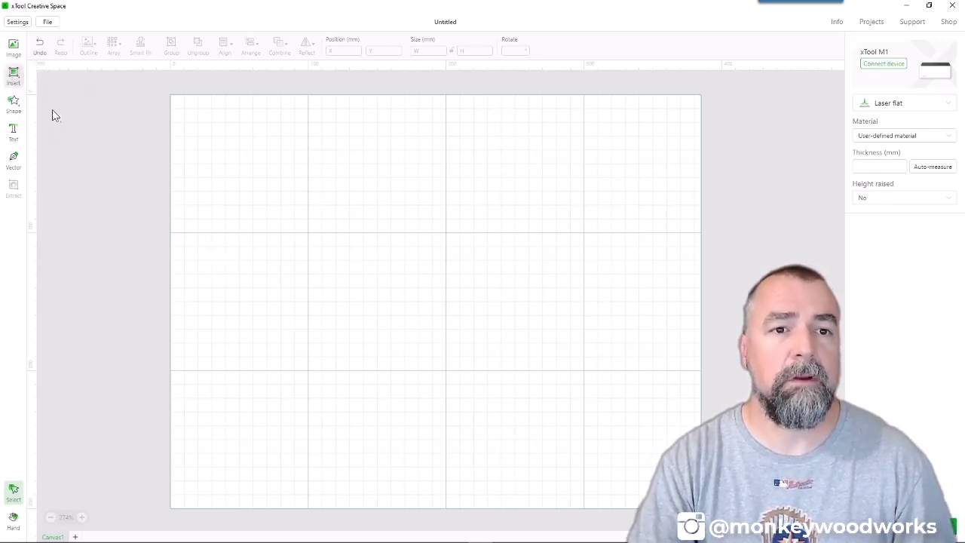
left_click(12, 81)
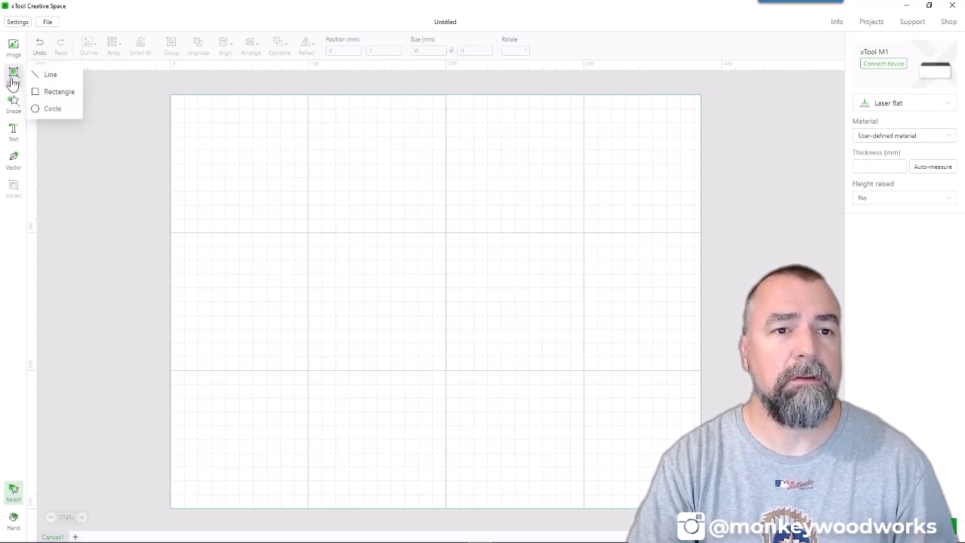
left_click(51, 111)
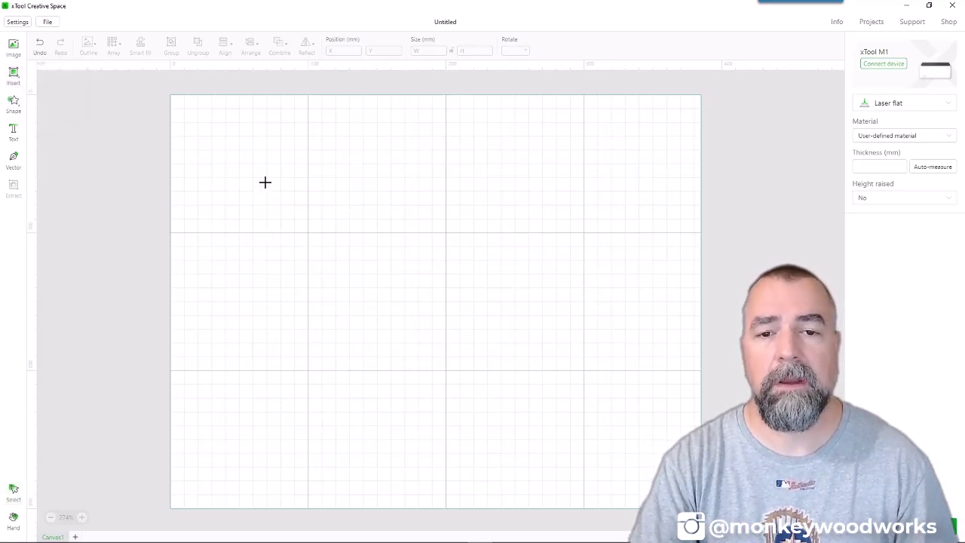
left_click_drag(271, 183, 297, 243)
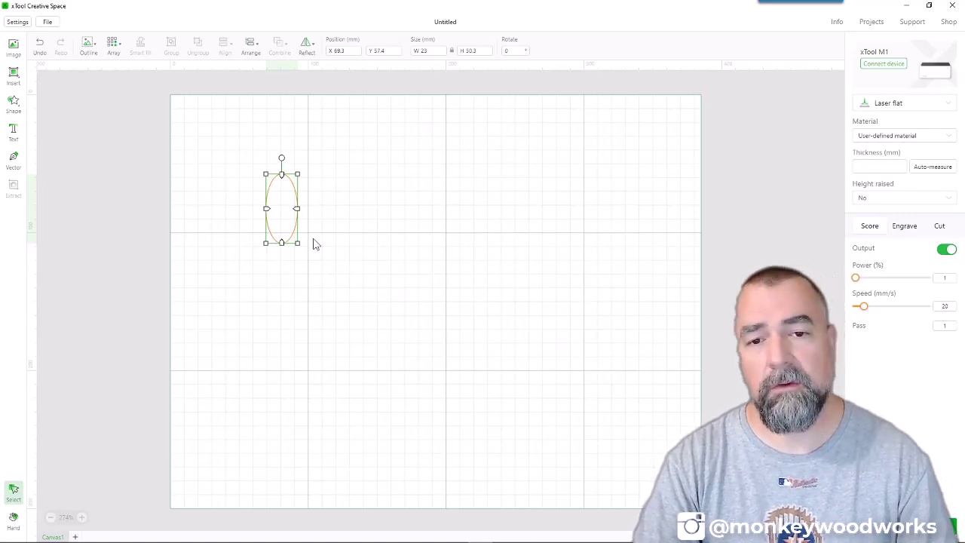
key("ctrl+d")
key("ctrl+d")
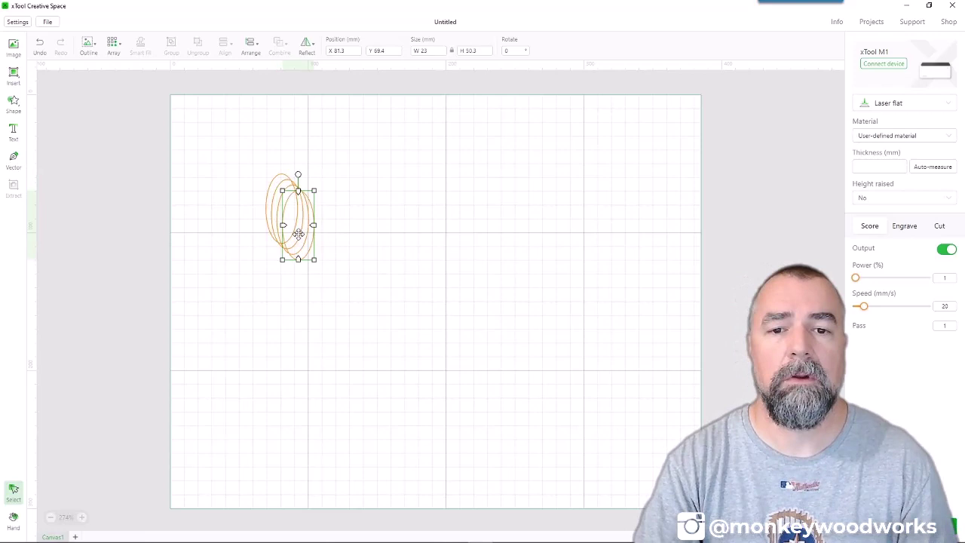
- Shift one ellipse copy right, then top-align all the ellipses
left_click(326, 273)
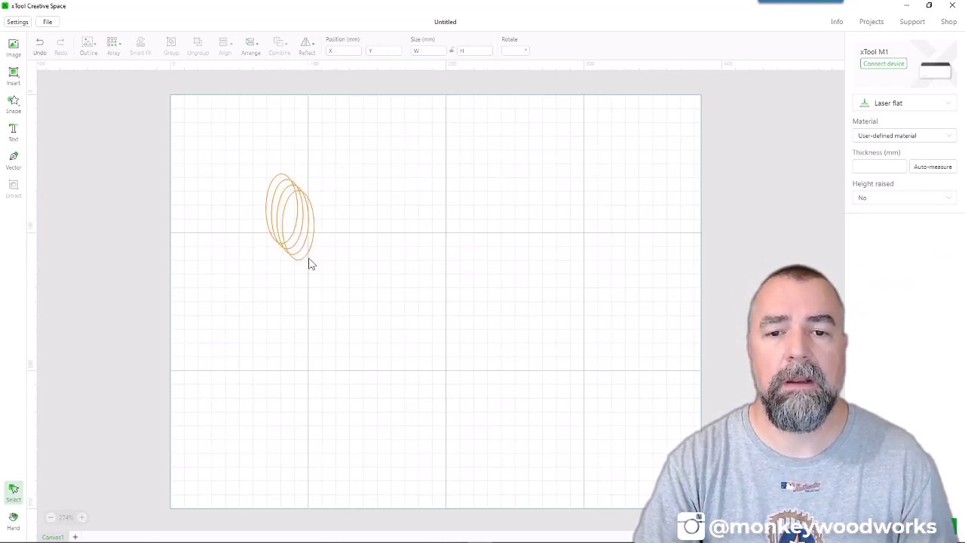
left_click(311, 255)
left_click_drag(296, 240, 313, 239)
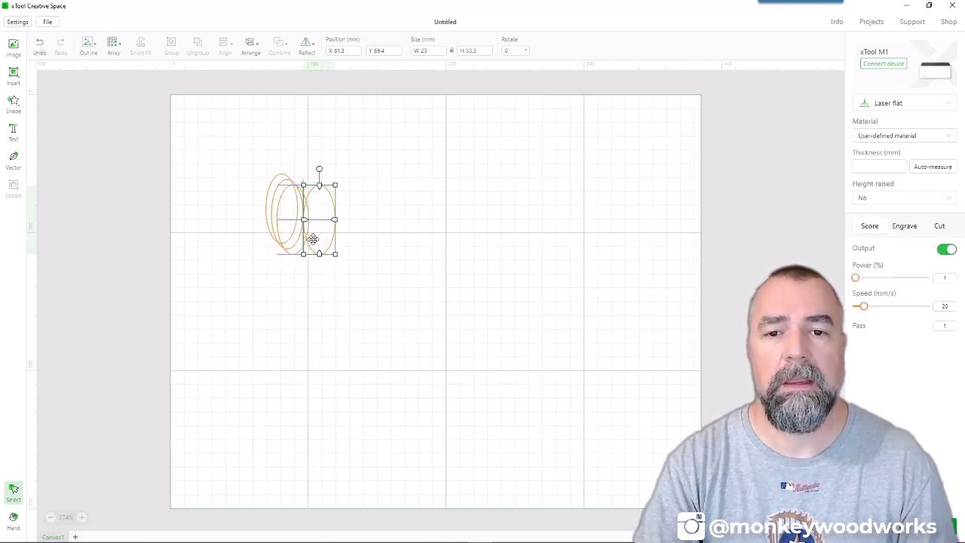
left_click(334, 271)
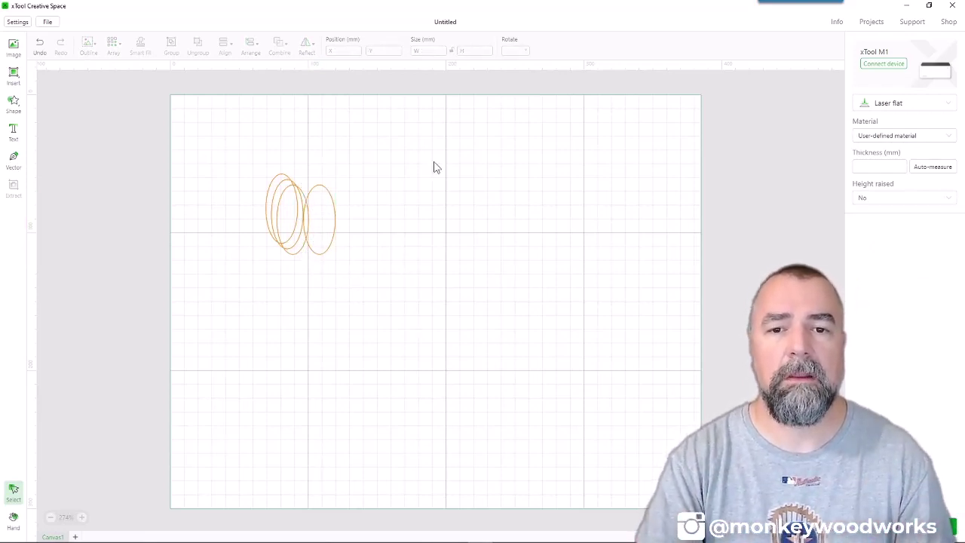
left_click_drag(428, 157, 243, 306)
left_click(225, 45)
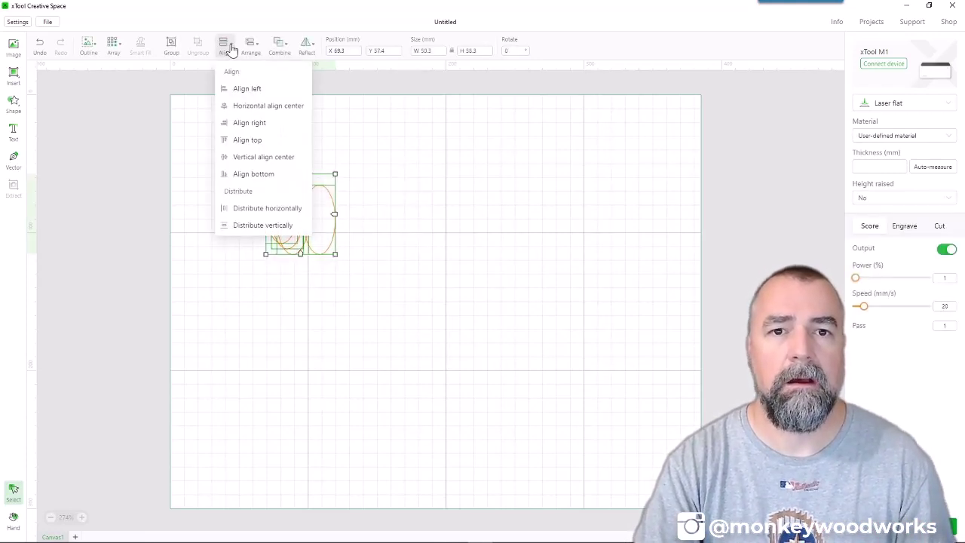
left_click(257, 142)
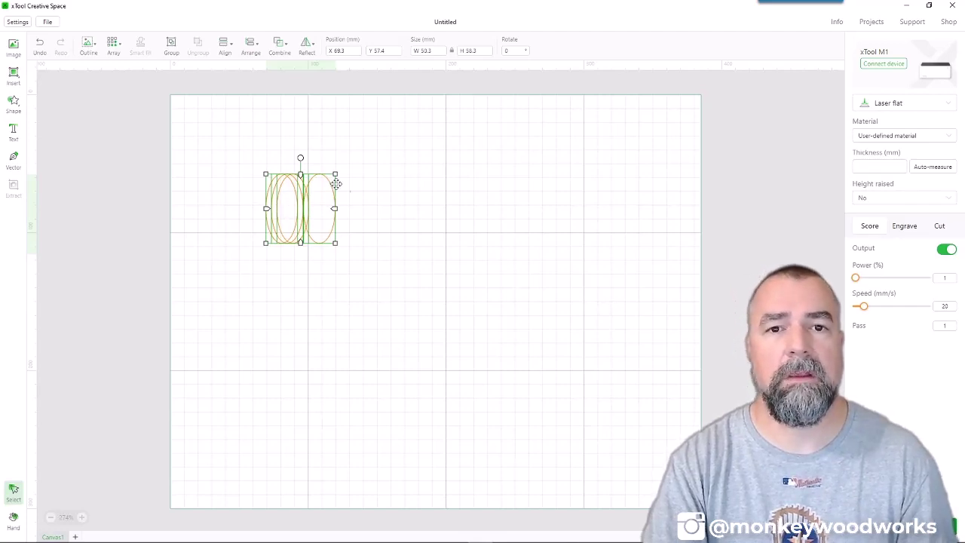
- Distribute the ellipses horizontally and drag the rightmost one far to the right
left_click(227, 46)
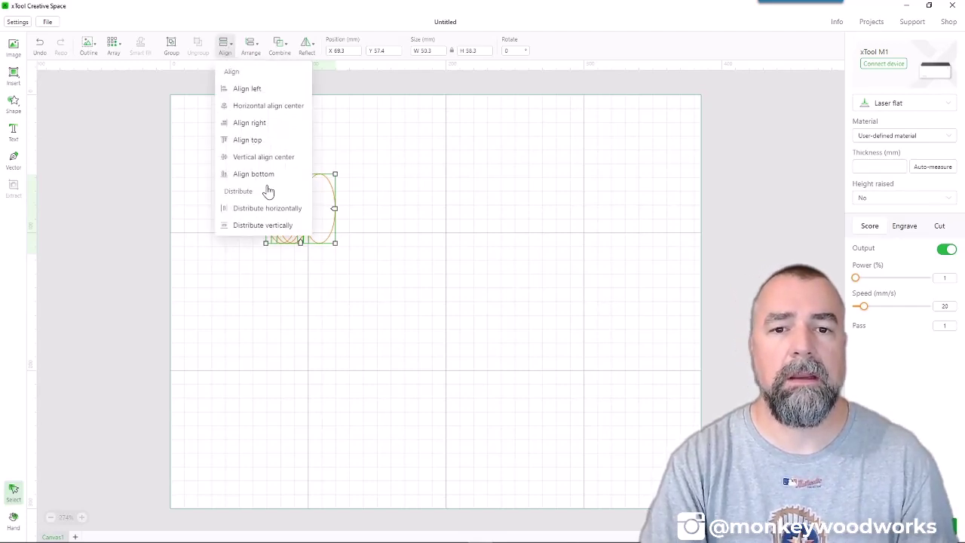
left_click(243, 211)
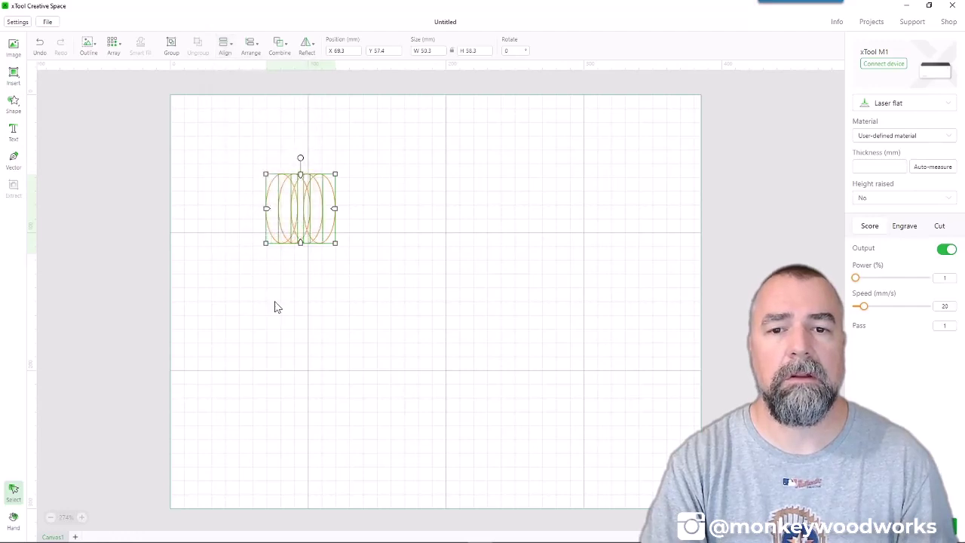
left_click(274, 306)
left_click(328, 220)
left_click_drag(341, 215, 540, 213)
left_click(575, 281)
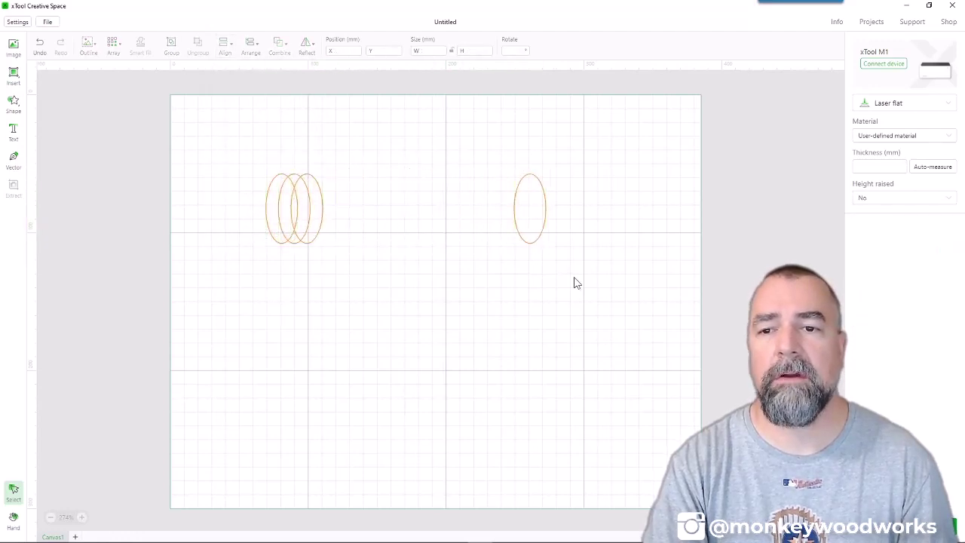
- Distribute all four ellipses across the span, then undo the spacing
left_click_drag(576, 278, 261, 152)
left_click(226, 43)
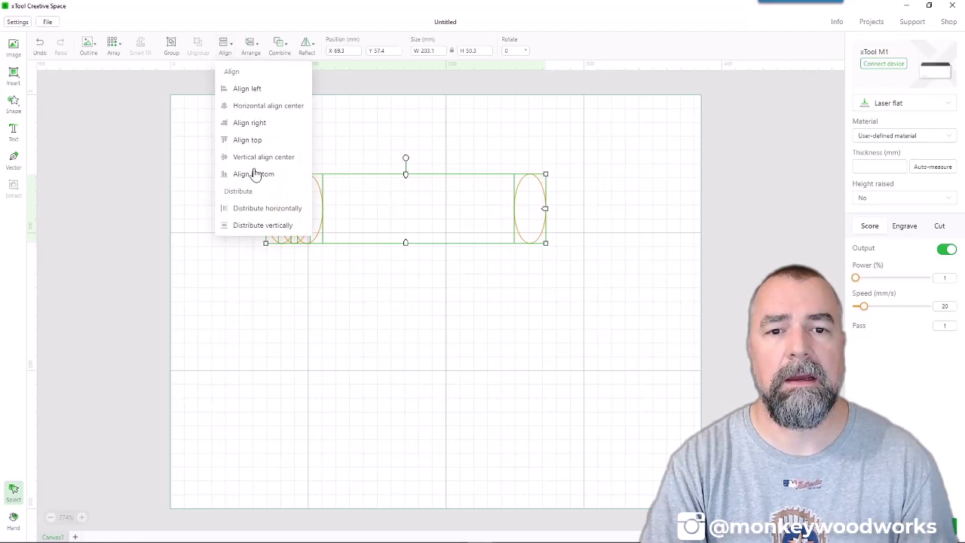
left_click(258, 210)
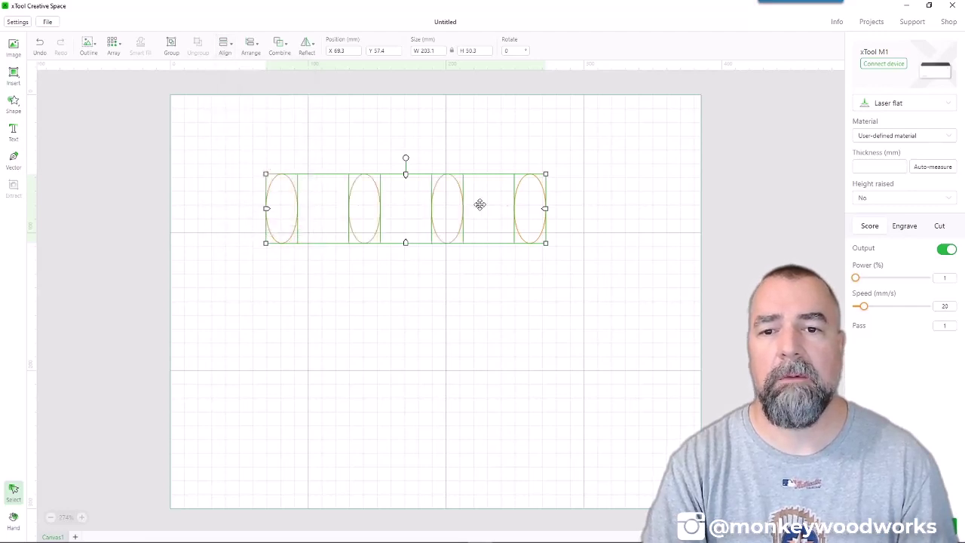
left_click(457, 264)
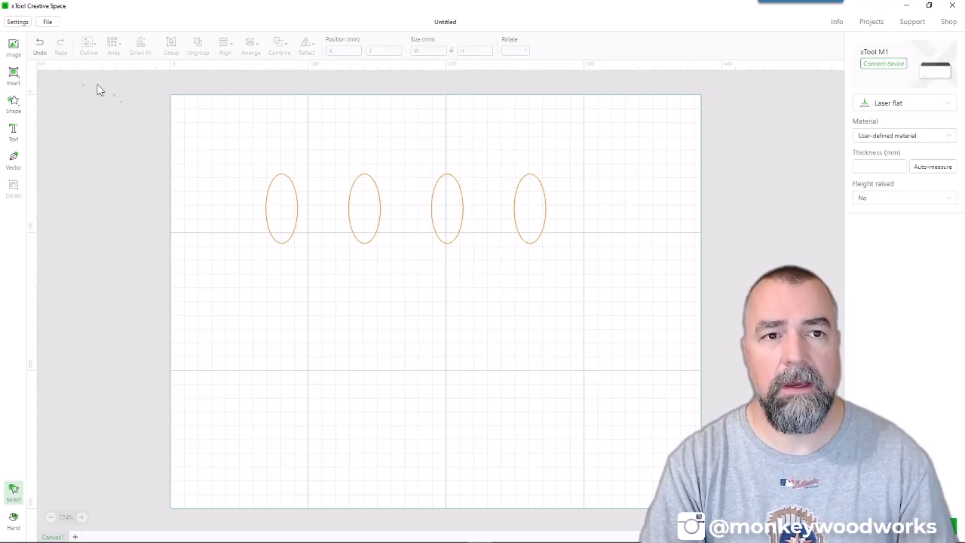
left_click(40, 47)
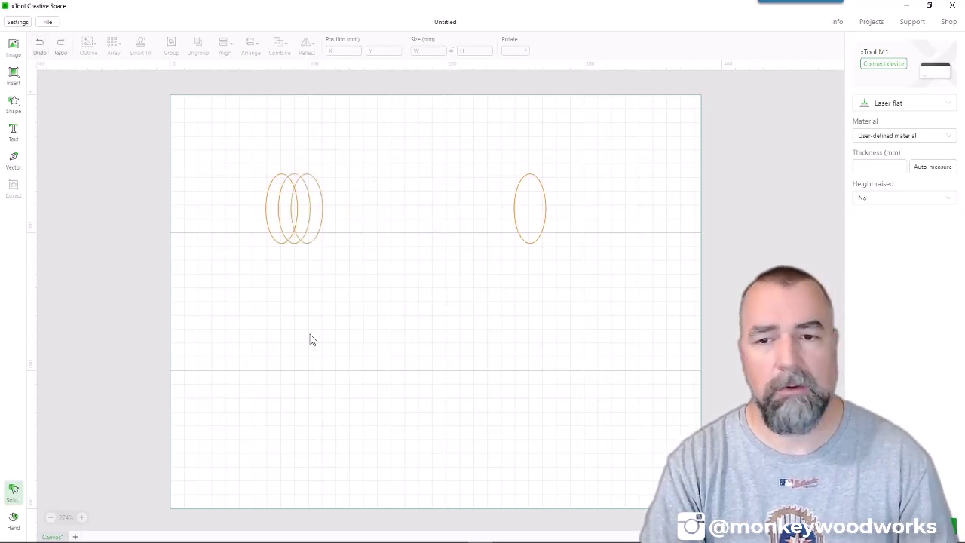
- Undo the far-right move and enlarge the two middle ellipses slightly taller
key("ctrl+z")
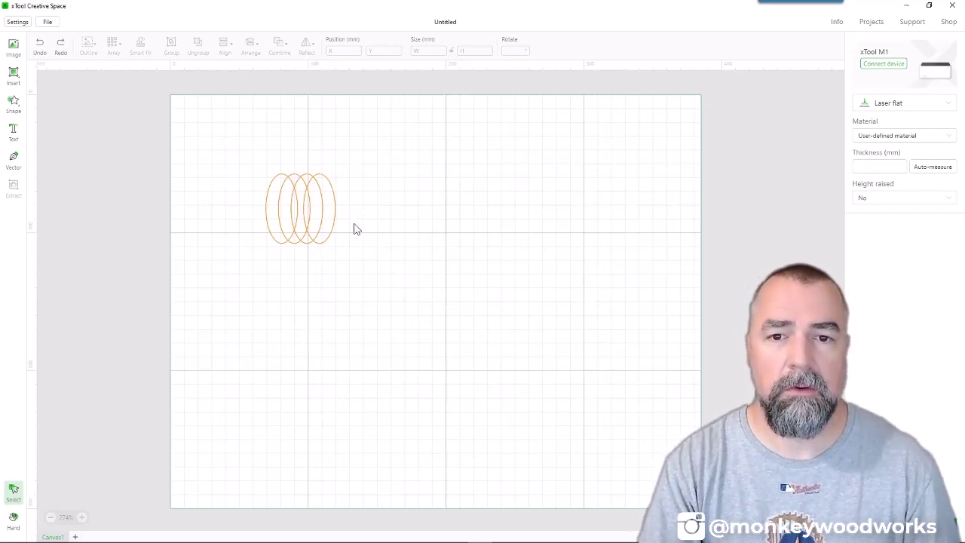
scroll(357, 229, "up", 5)
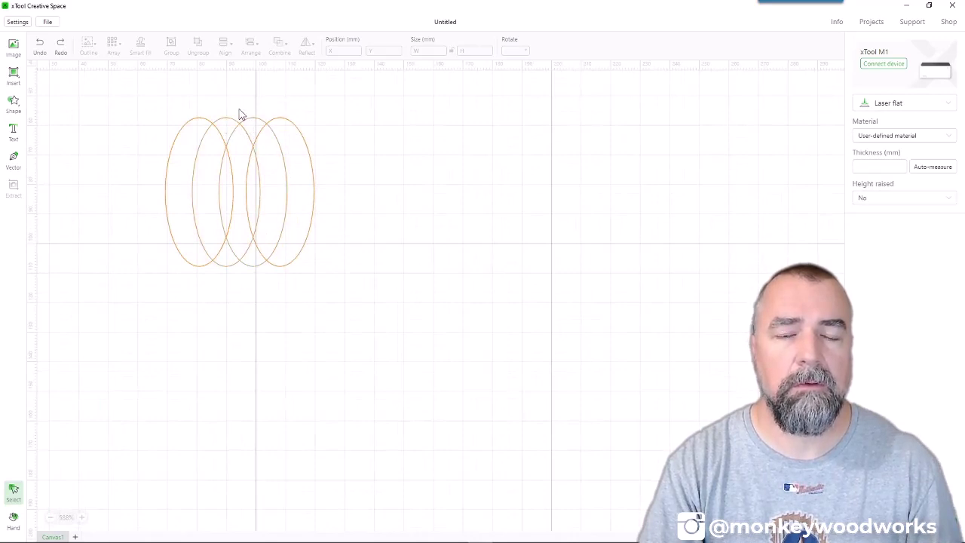
left_click(222, 266)
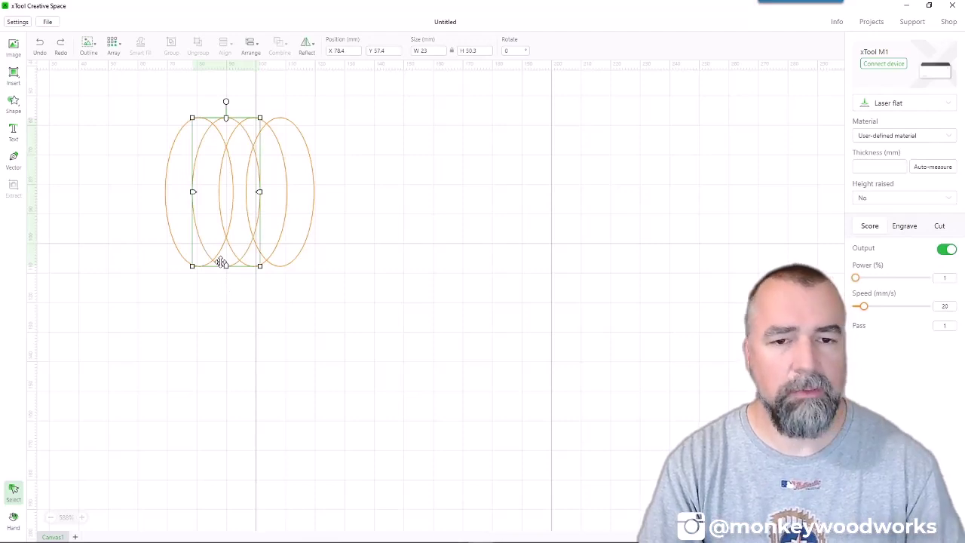
left_click(263, 264, "shift")
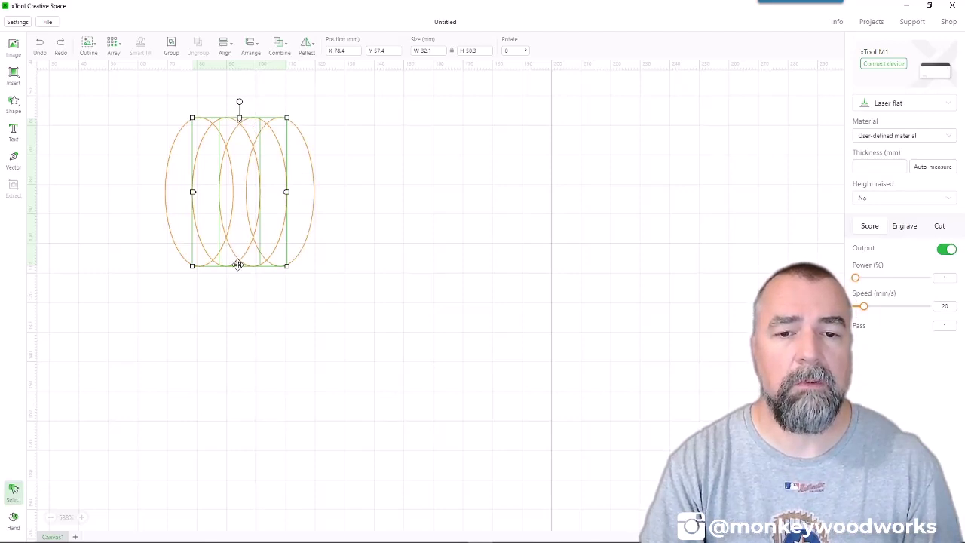
left_click_drag(239, 266, 239, 276)
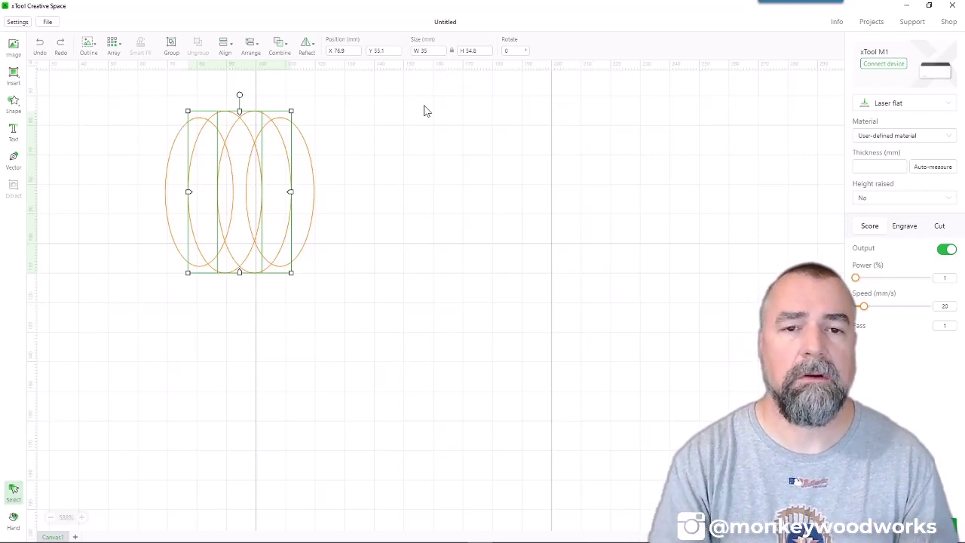
left_click(374, 180)
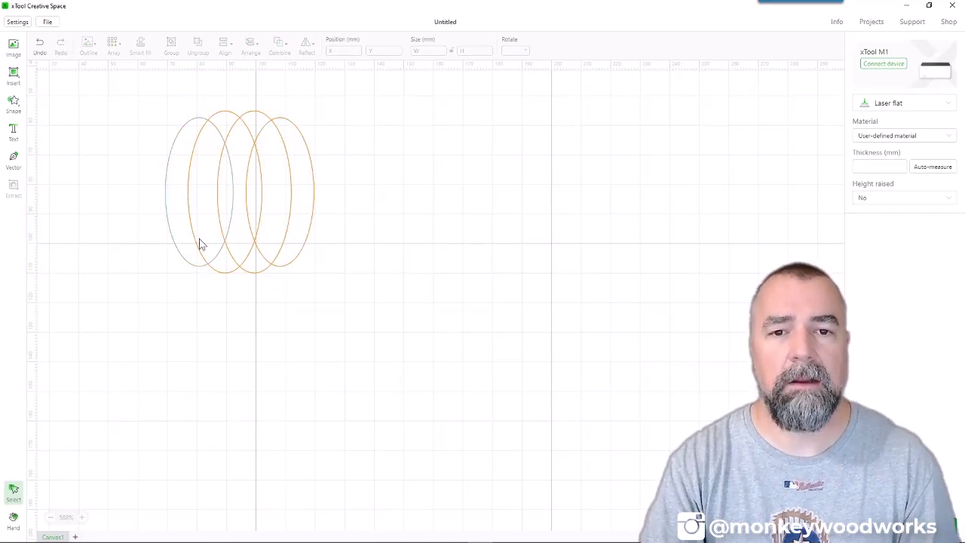
- Unite the four ellipses into one pumpkin outline
left_click_drag(375, 89, 131, 304)
left_click(289, 48)
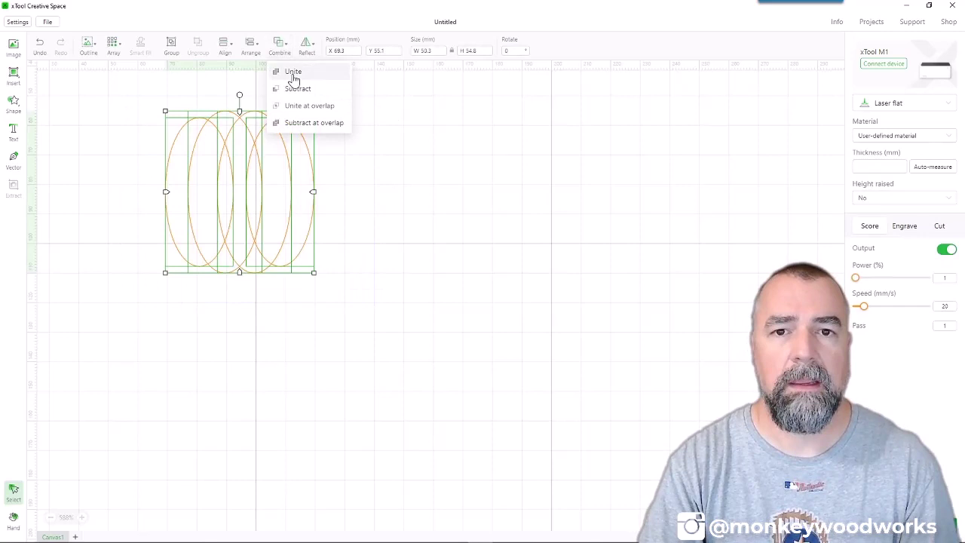
left_click(443, 95)
left_click(303, 151)
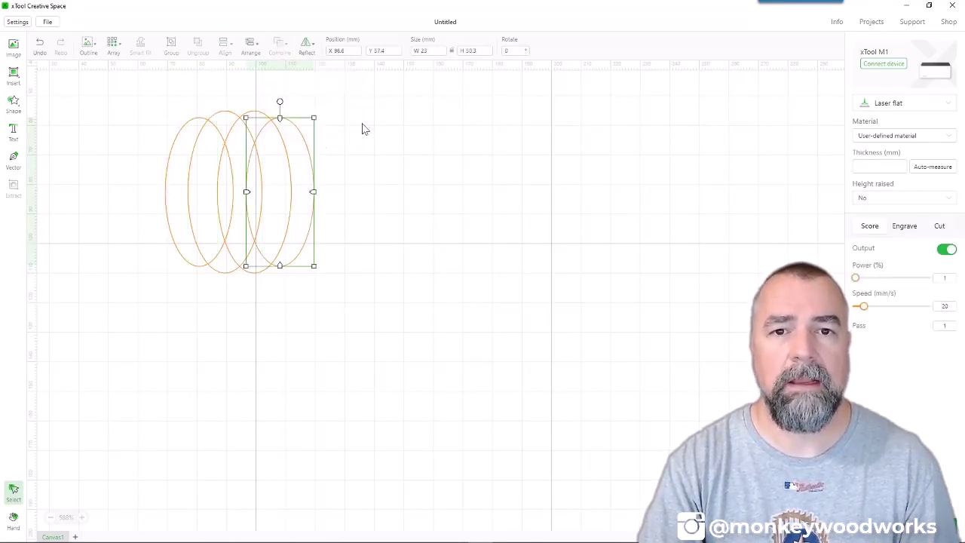
left_click_drag(373, 89, 142, 312)
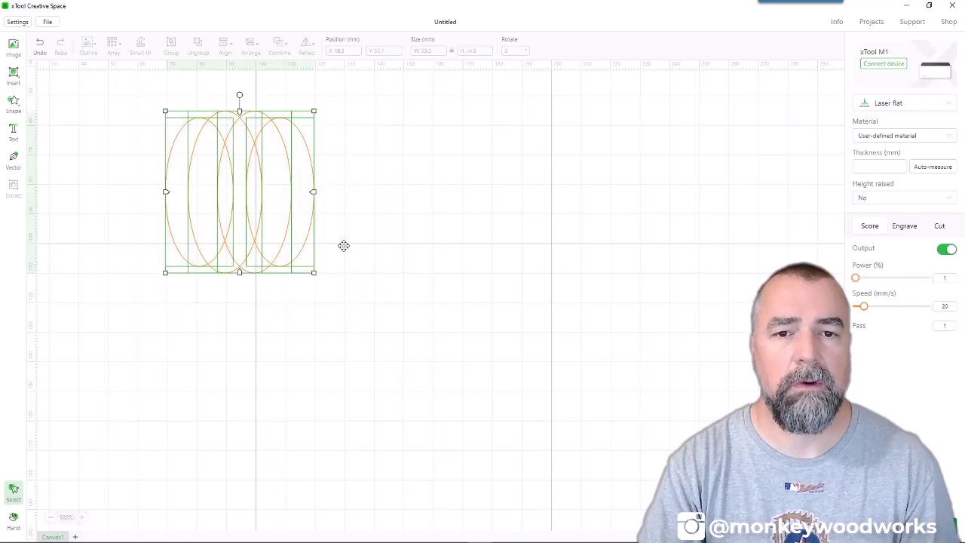
left_click(279, 43)
left_click(293, 72)
left_click(403, 194)
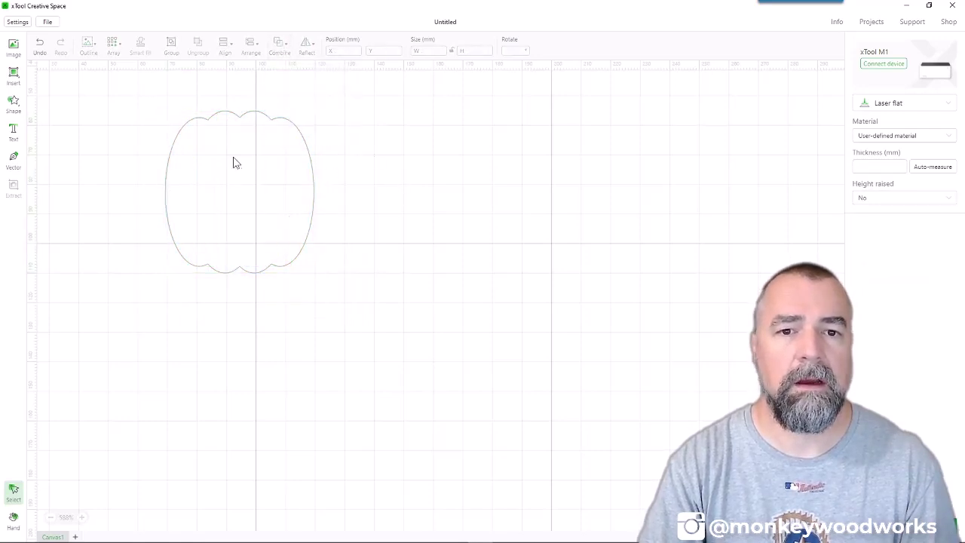
- Squash the pumpkin's height to about 50.2 × 44.2 mm
left_click(264, 228)
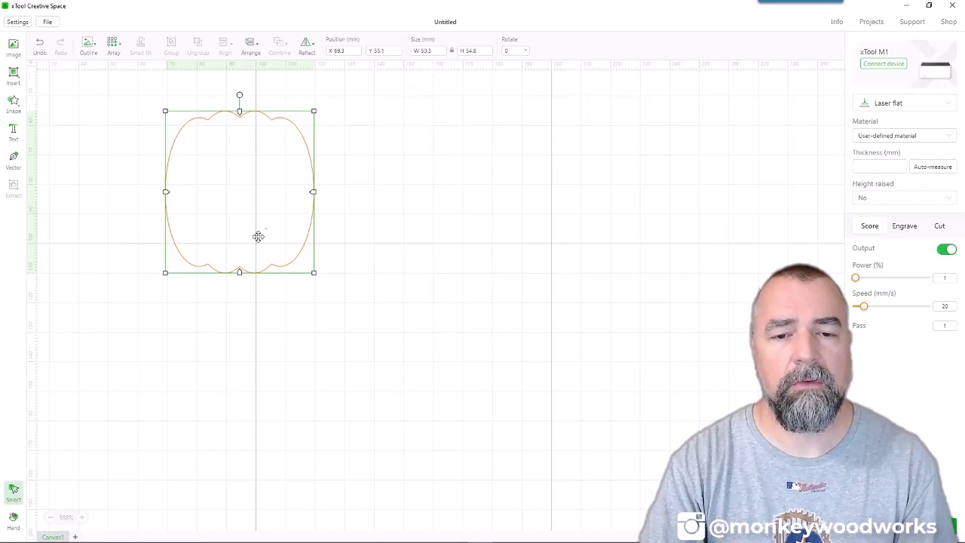
left_click_drag(239, 273, 239, 245)
key("ctrl+z")
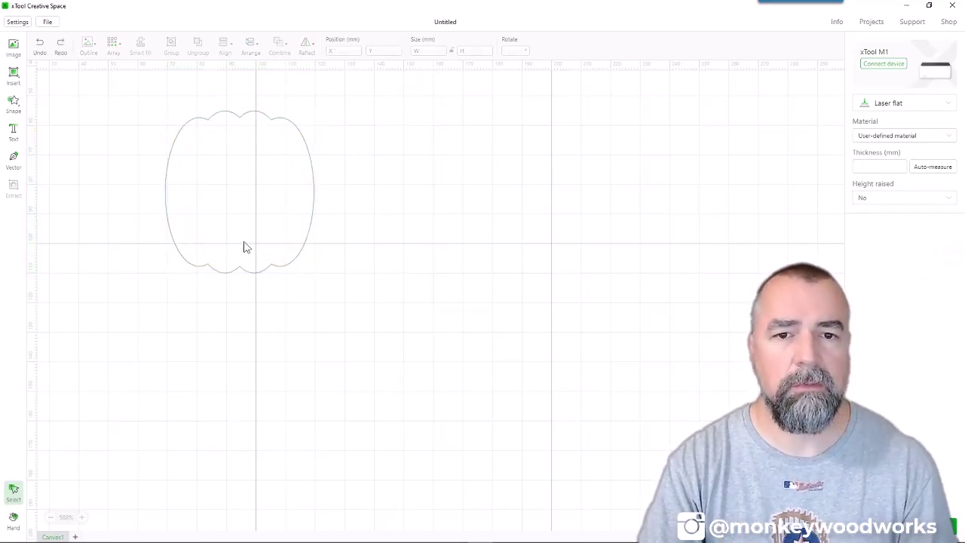
left_click(285, 168)
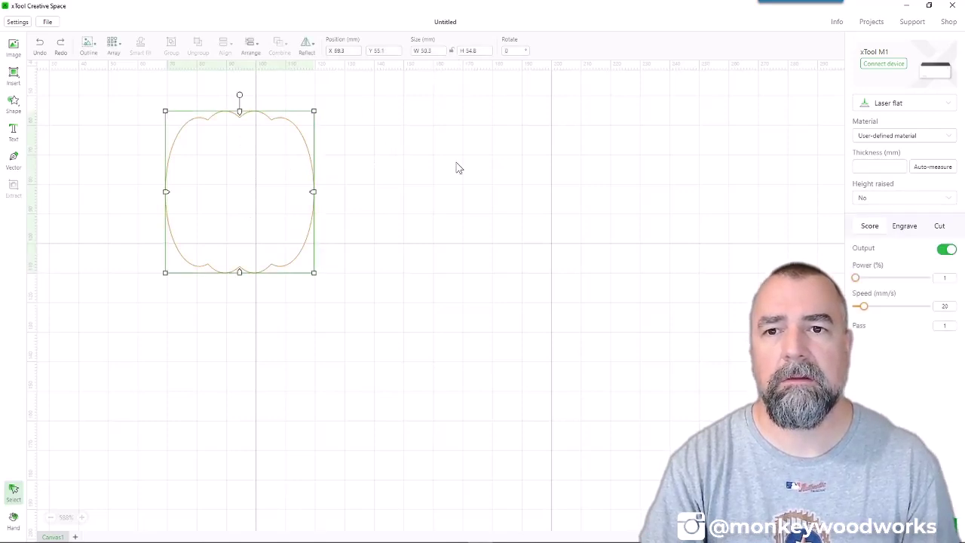
left_click_drag(240, 274, 241, 243)
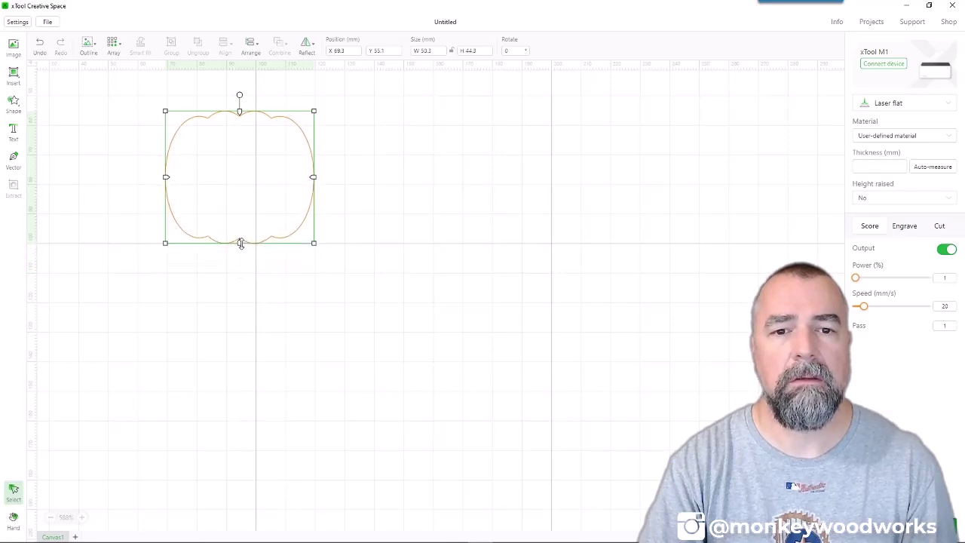
left_click(351, 240)
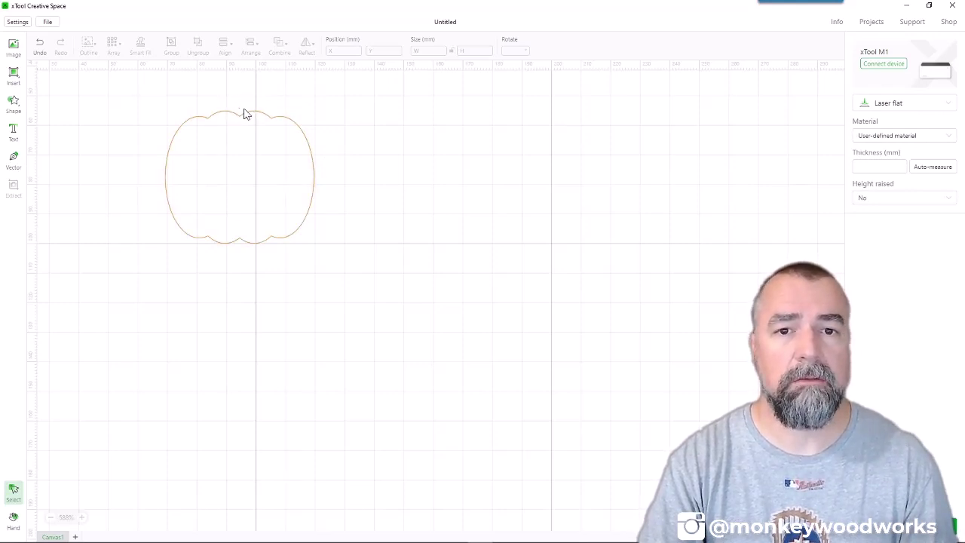
- Draw a 6.5 mm circle and nudge it onto the pumpkin's top centre as a stem
left_click(13, 75)
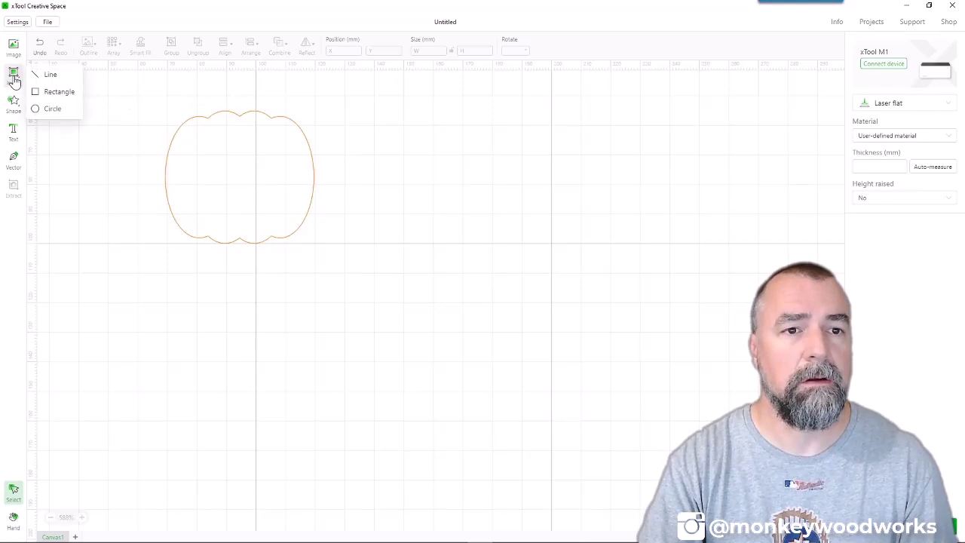
left_click(45, 108)
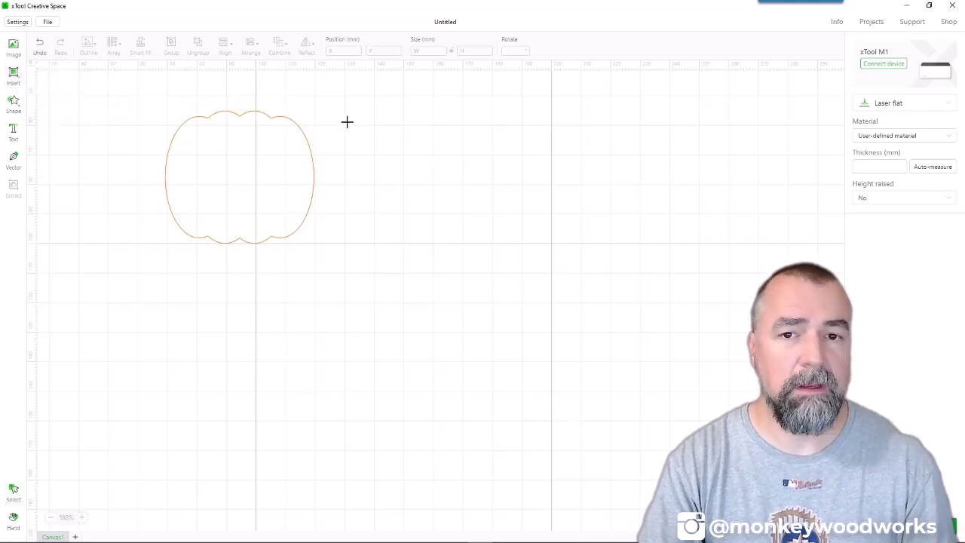
left_click_drag(326, 110, 244, 110)
scroll(230, 112, "up", 3)
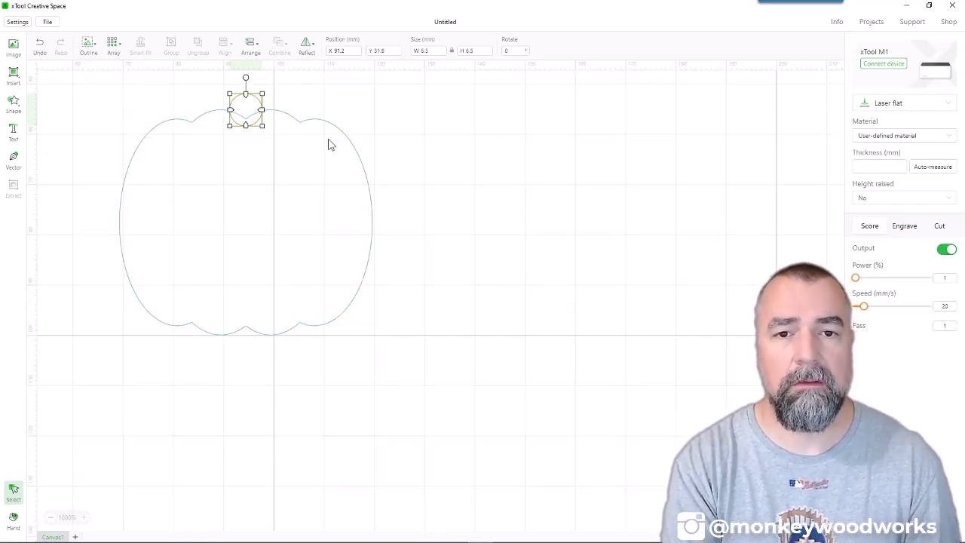
key("Down")
key("Down")
key("Down")
key("Down")
key("Down")
key("Down")
key("Down")
key("Down")
key("Down")
key("Down")
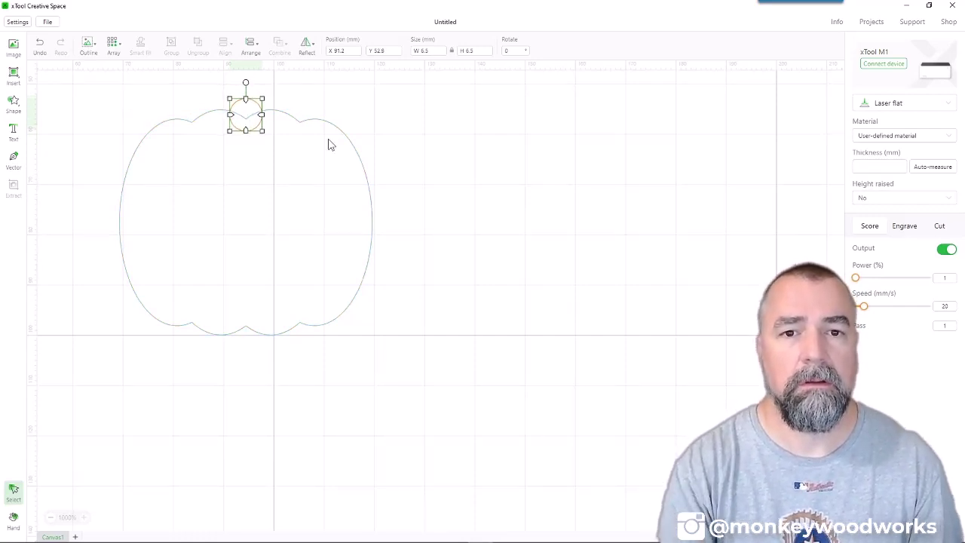
left_click(403, 110)
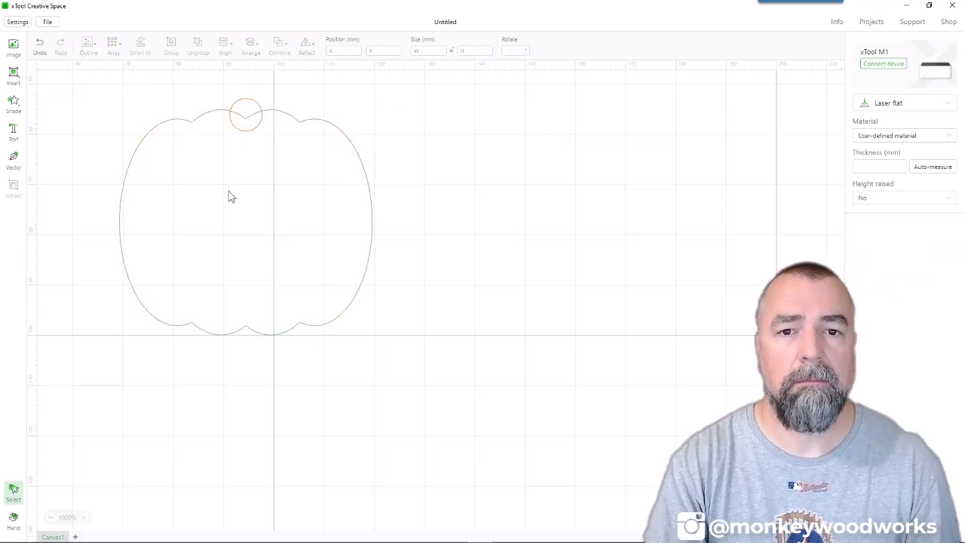
left_click_drag(310, 85, 197, 202)
- Unite the stem circle with the pumpkin outline
left_click(279, 45)
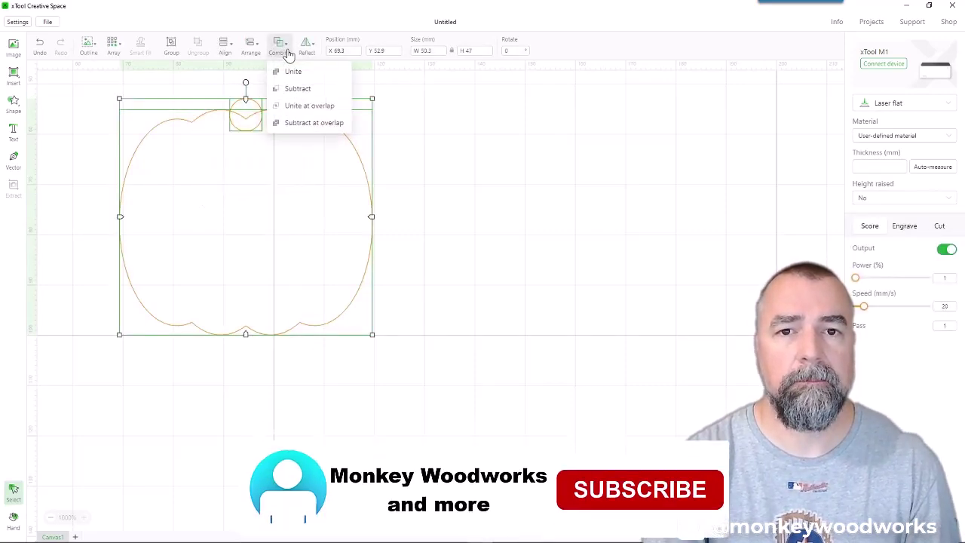
left_click(292, 72)
left_click(426, 98)
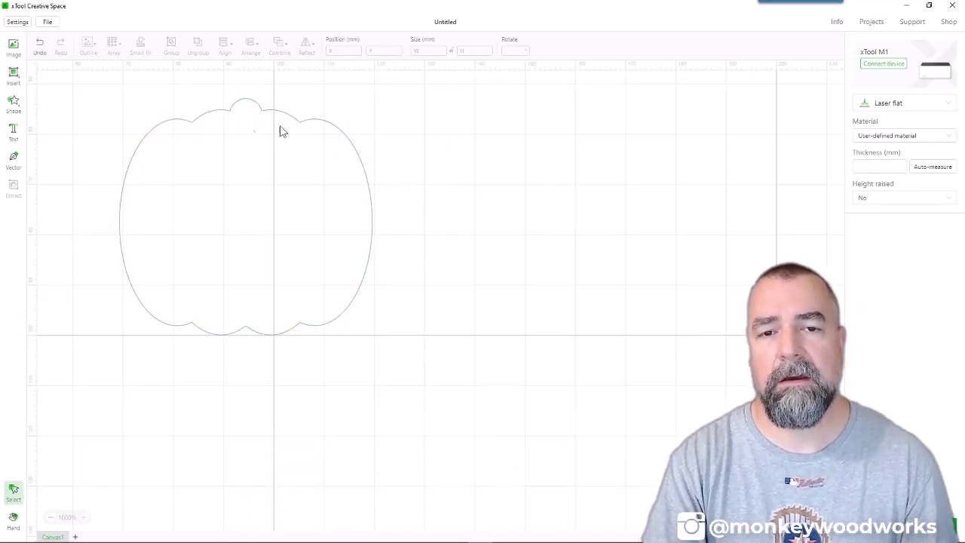
- Resize the merged pumpkin to 30 mm wide, about 28 mm tall
left_click(247, 260)
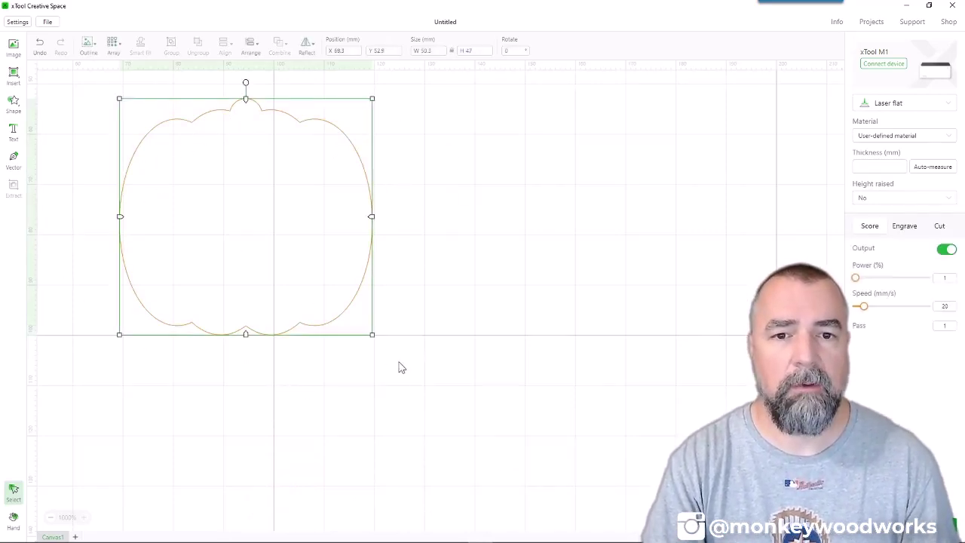
left_click(432, 51)
type("30")
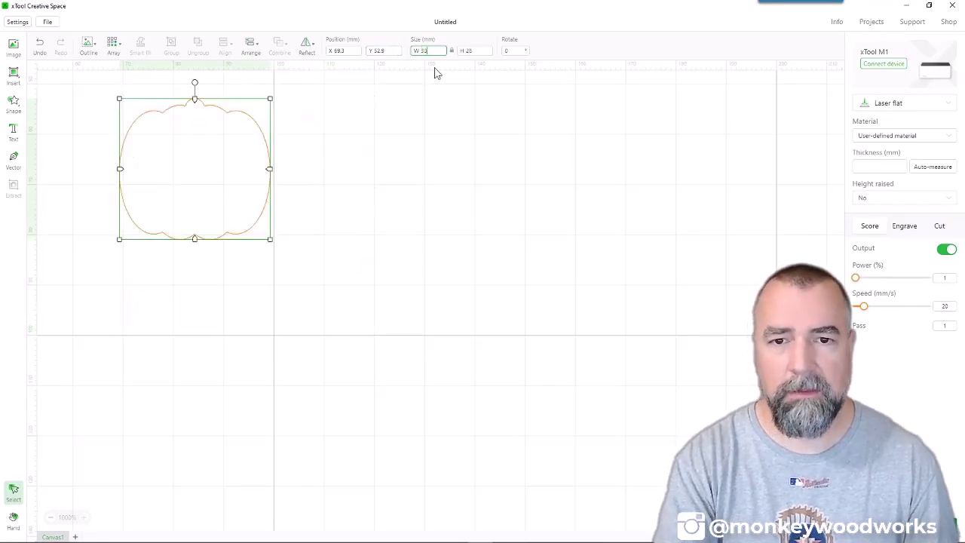
left_click(206, 140)
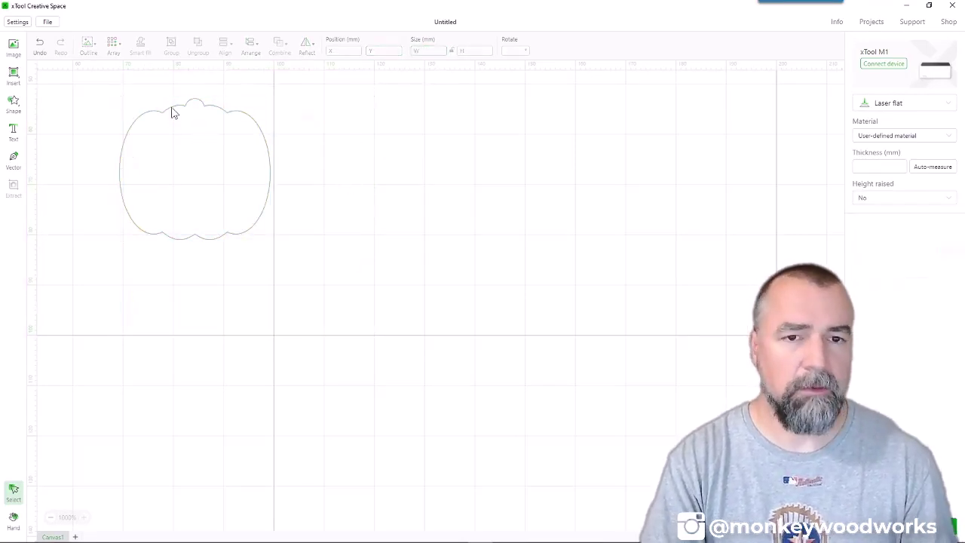
left_click(14, 73)
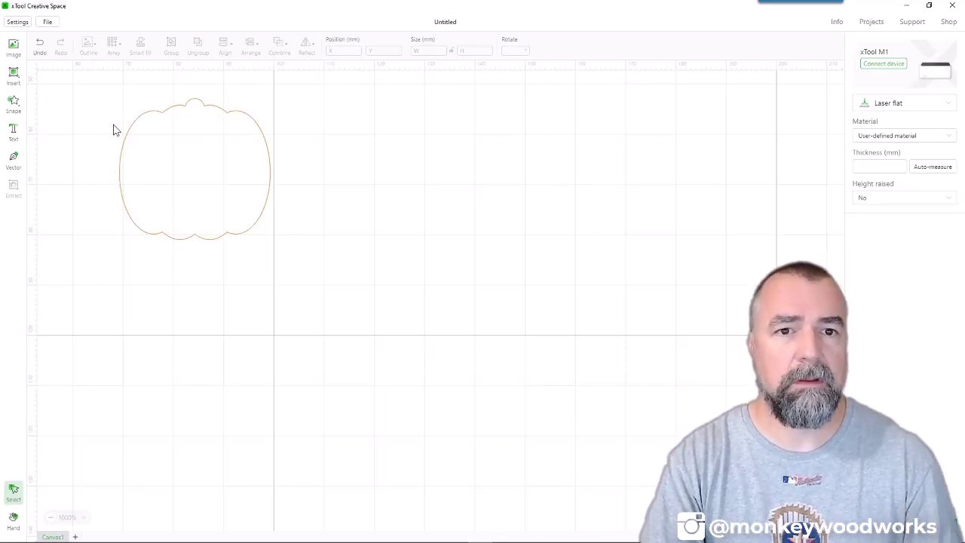
- Add a 2 mm circle and position it inside the pumpkin's stem as a hanging hole
left_click(14, 75)
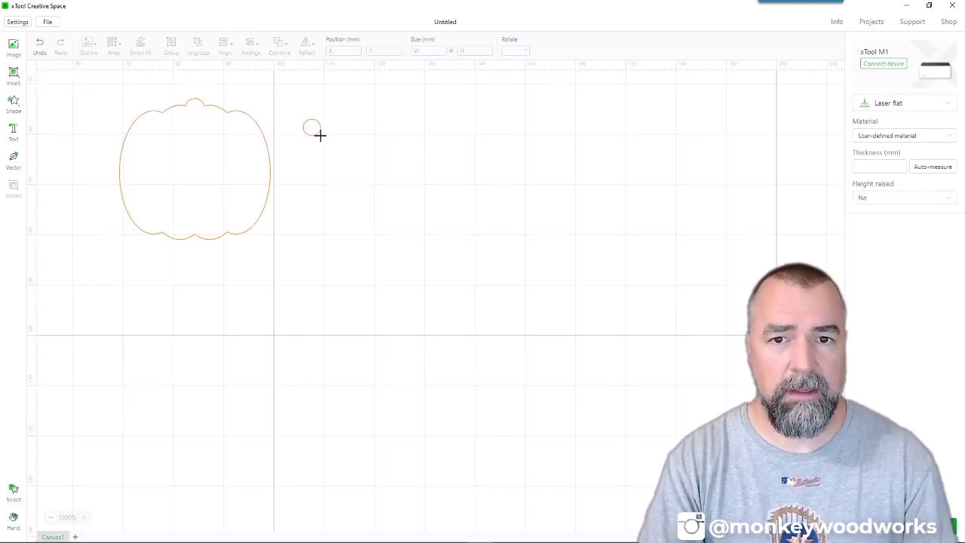
left_click(320, 137)
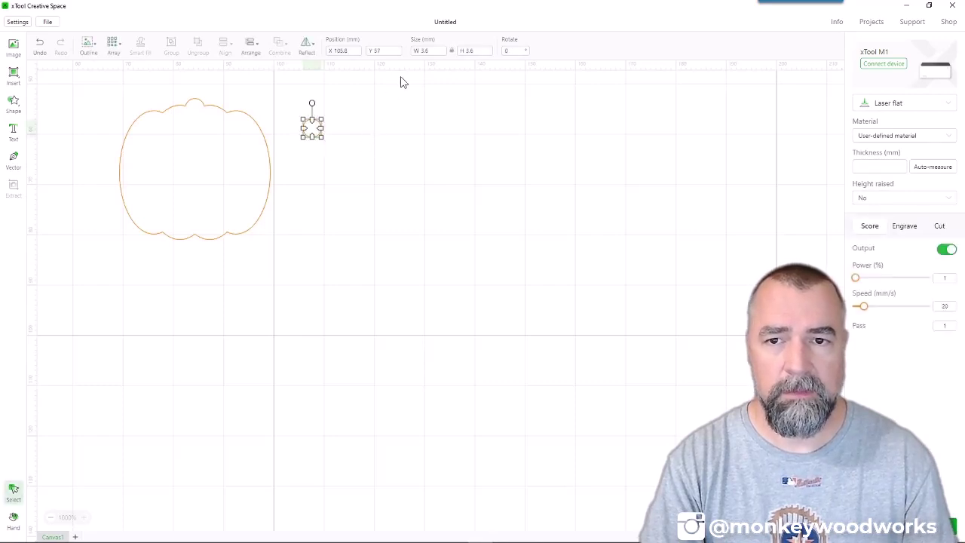
type("2")
key("Return")
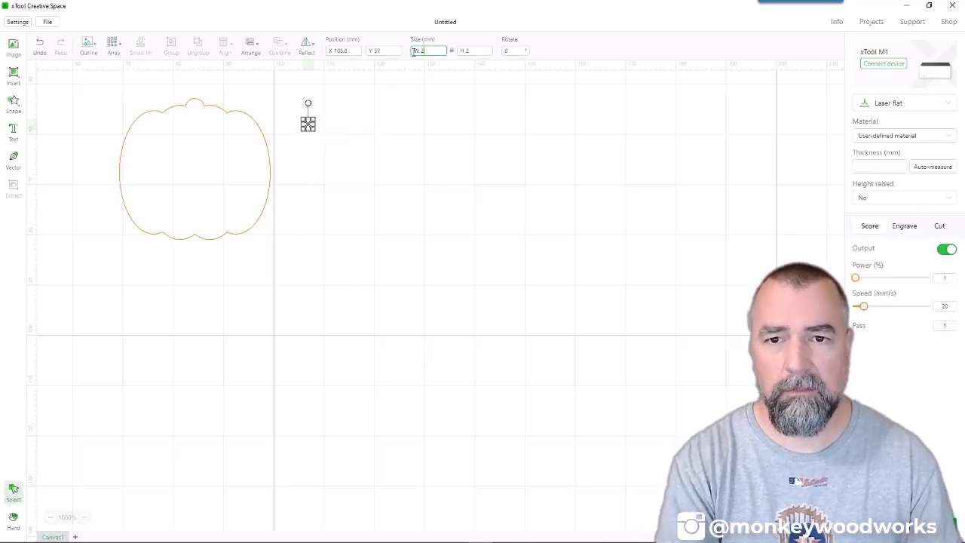
left_click(374, 129)
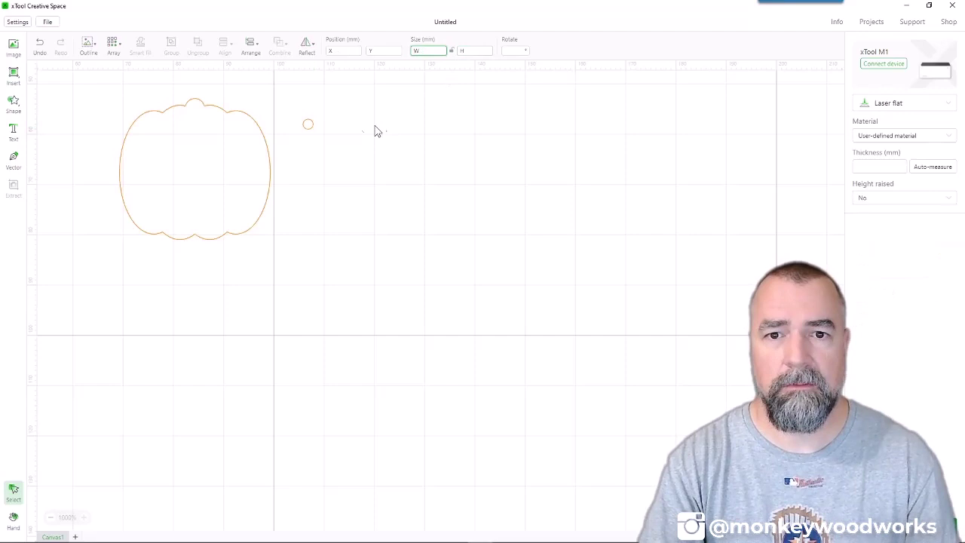
left_click(306, 125)
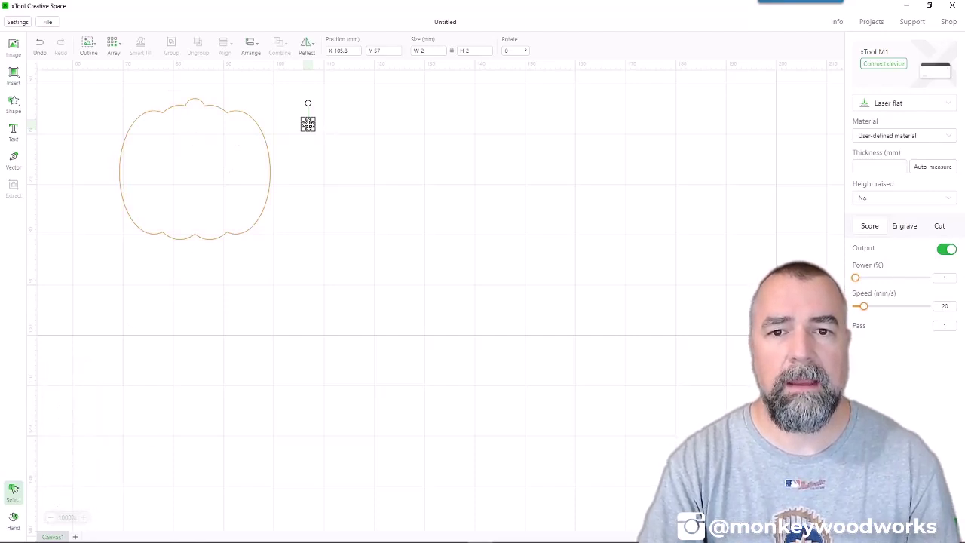
left_click_drag(308, 125, 196, 119)
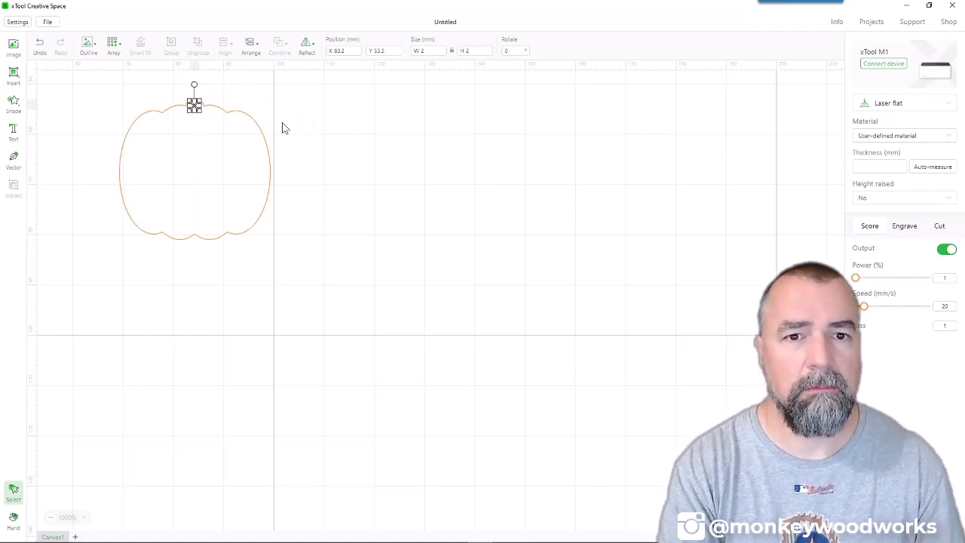
key("Down")
key("Down")
key("Down")
key("Down")
key("Down")
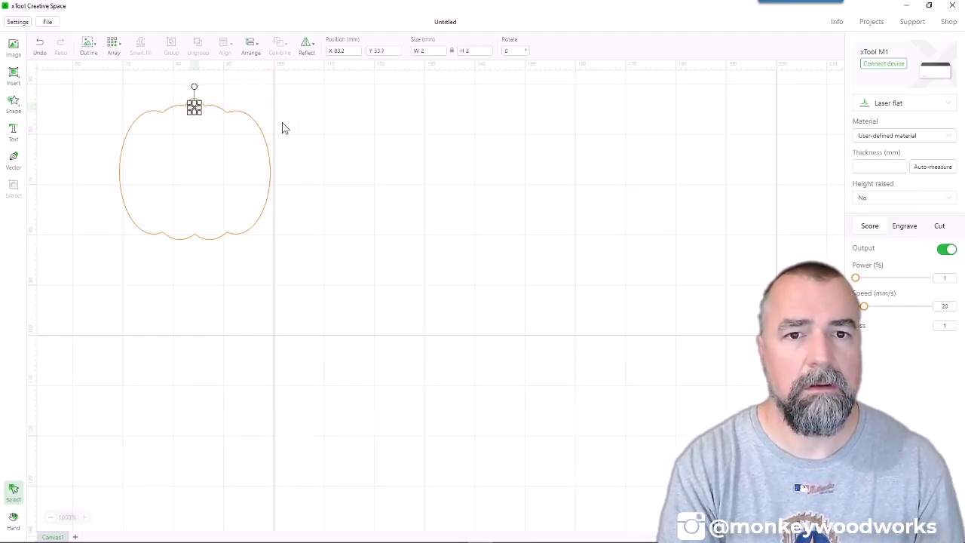
key("Down")
key("Down")
left_click(322, 248)
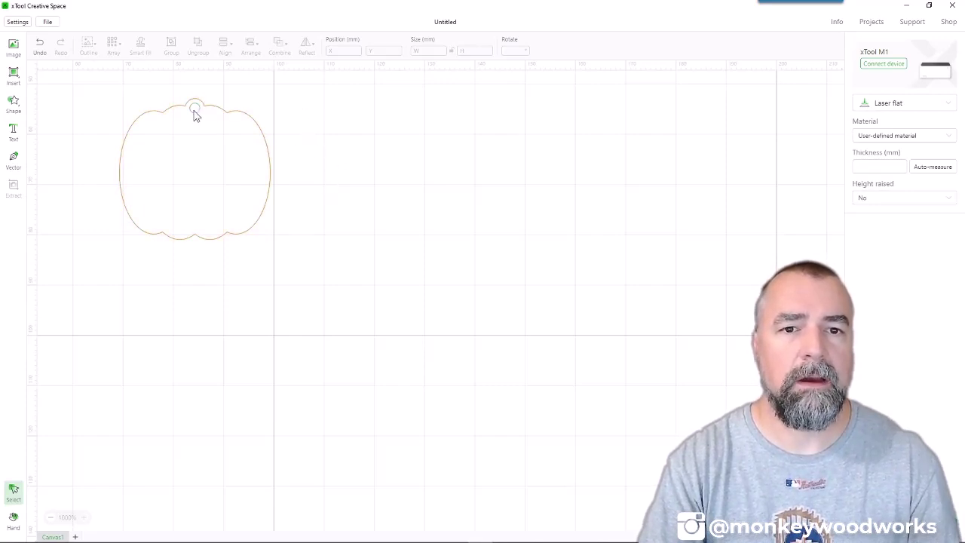
- Centre the hanging hole horizontally on the pumpkin
left_click_drag(314, 97, 104, 286)
left_click(229, 50)
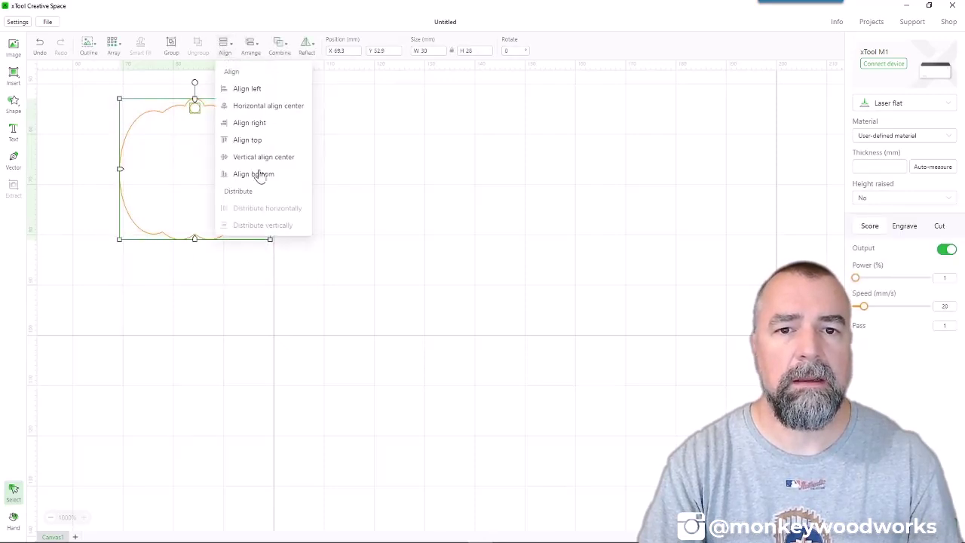
left_click(265, 106)
left_click(211, 117)
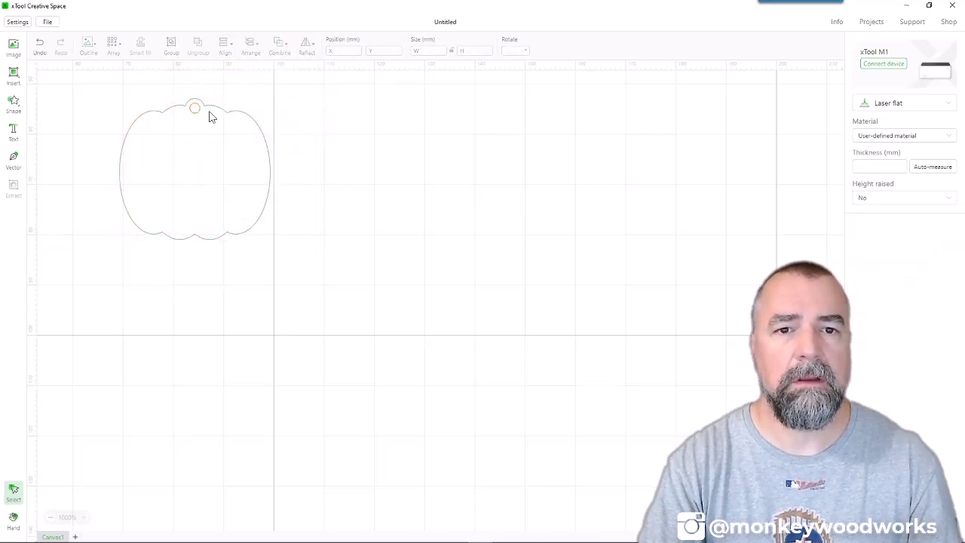
- Group the hole with the pumpkin and shift the group slightly down-right
left_click_drag(291, 92, 98, 302)
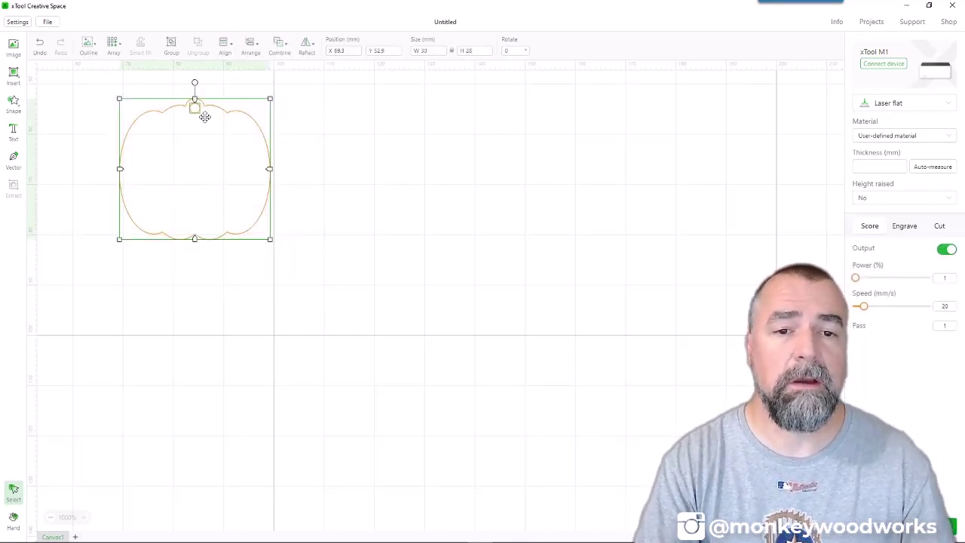
right_click(236, 189)
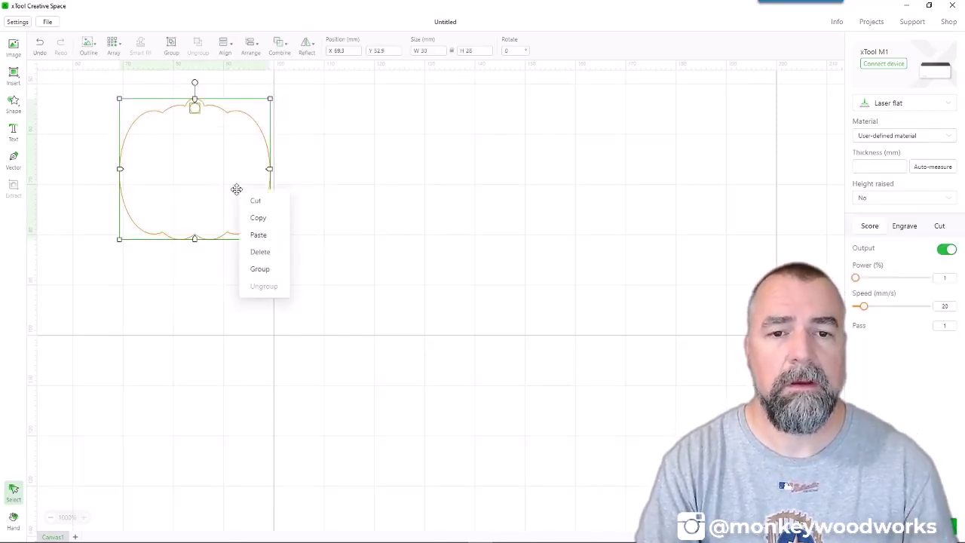
left_click(260, 269)
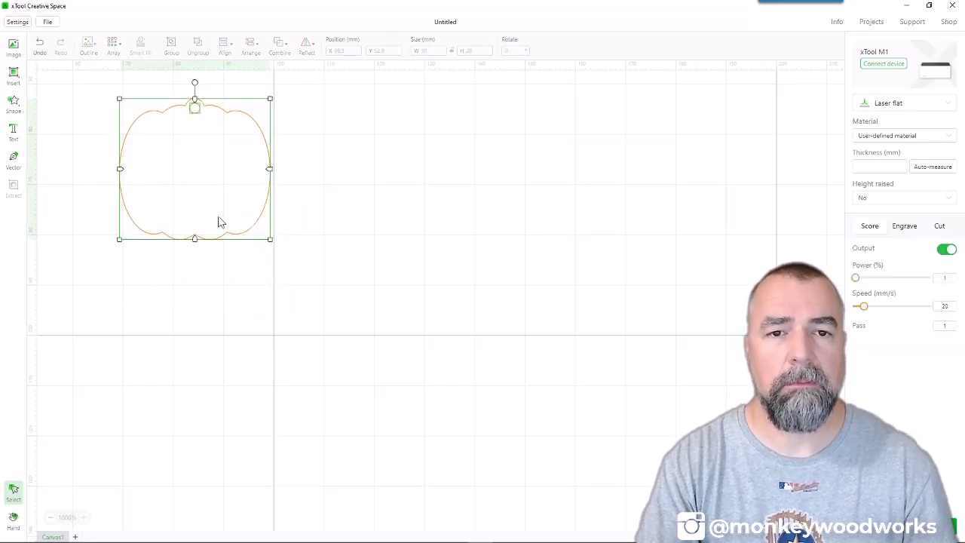
left_click_drag(210, 213, 215, 234)
left_click(314, 284)
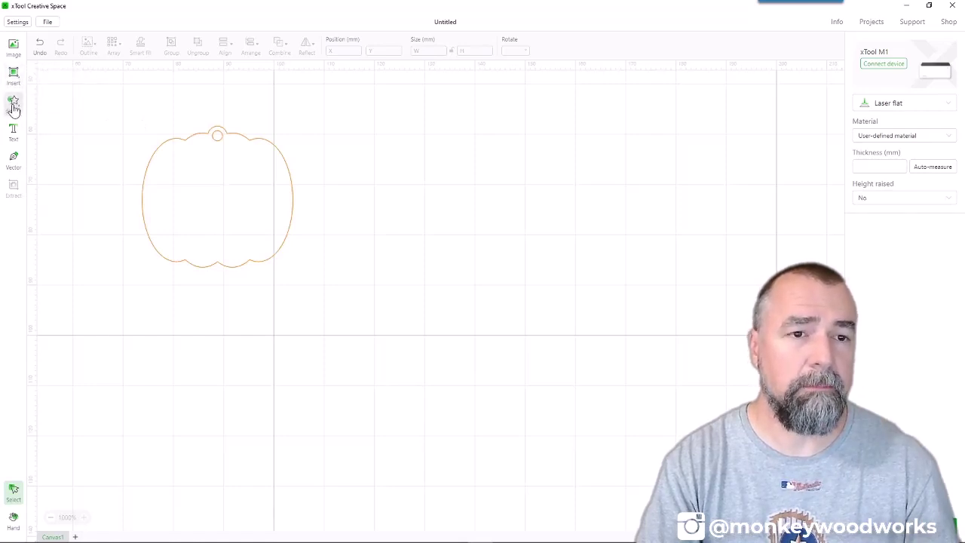
- Add a triangle from the shape library to the right of the pumpkin
left_click(13, 105)
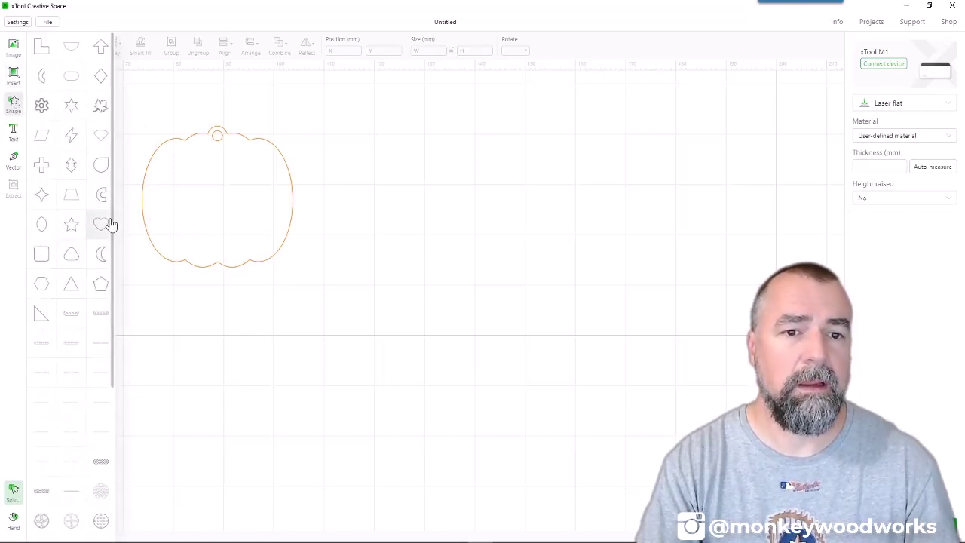
left_click(72, 290)
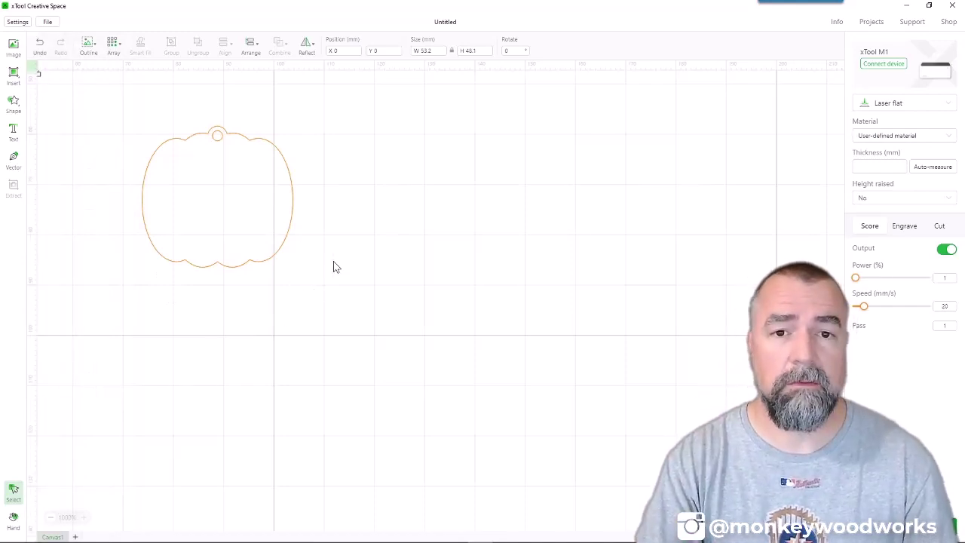
scroll(333, 264, "down", 5)
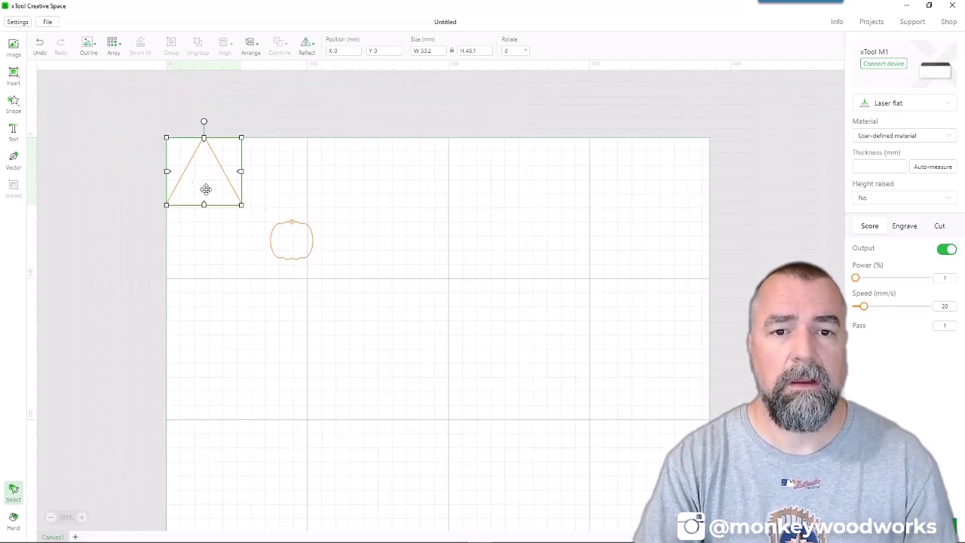
left_click_drag(189, 176, 351, 205)
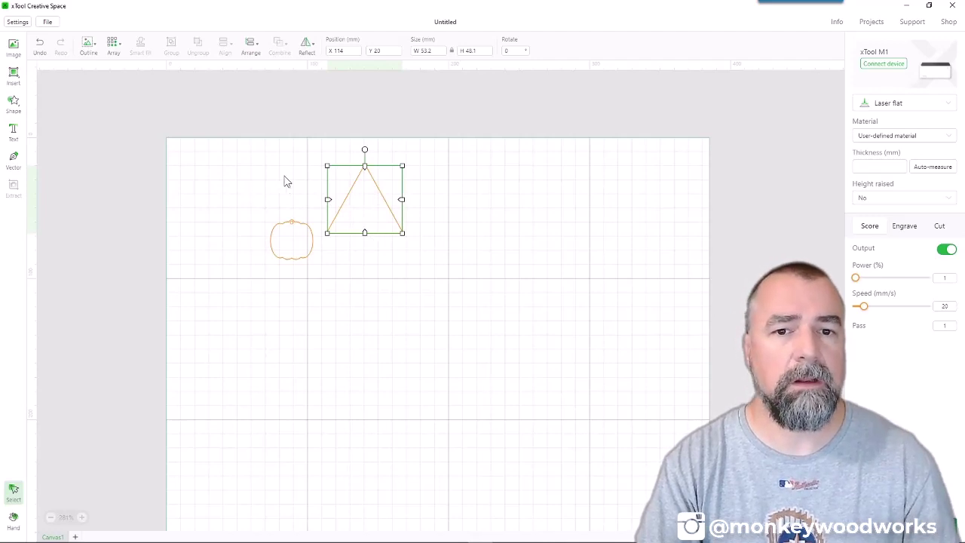
- Add a crescent moon shape overlapping the pumpkin's right side
left_click(14, 105)
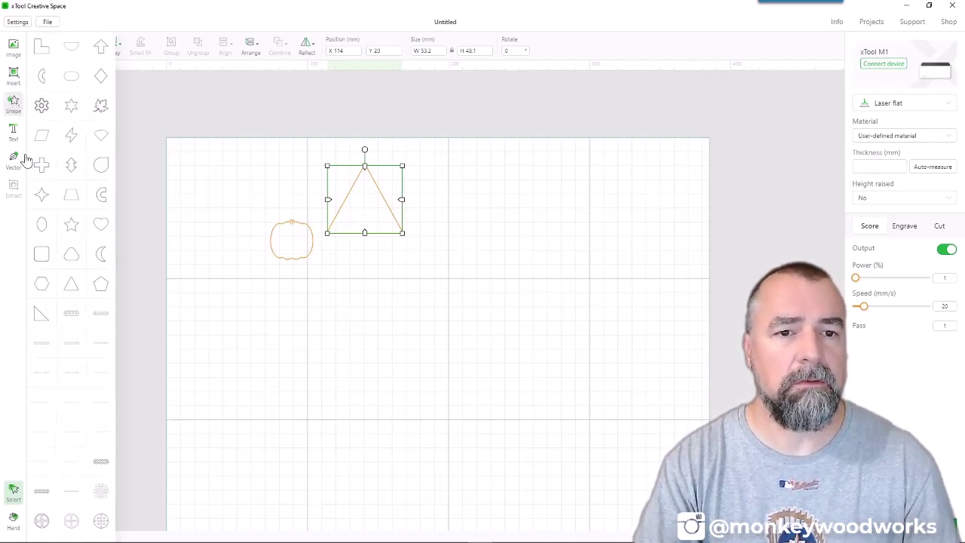
left_click(99, 258)
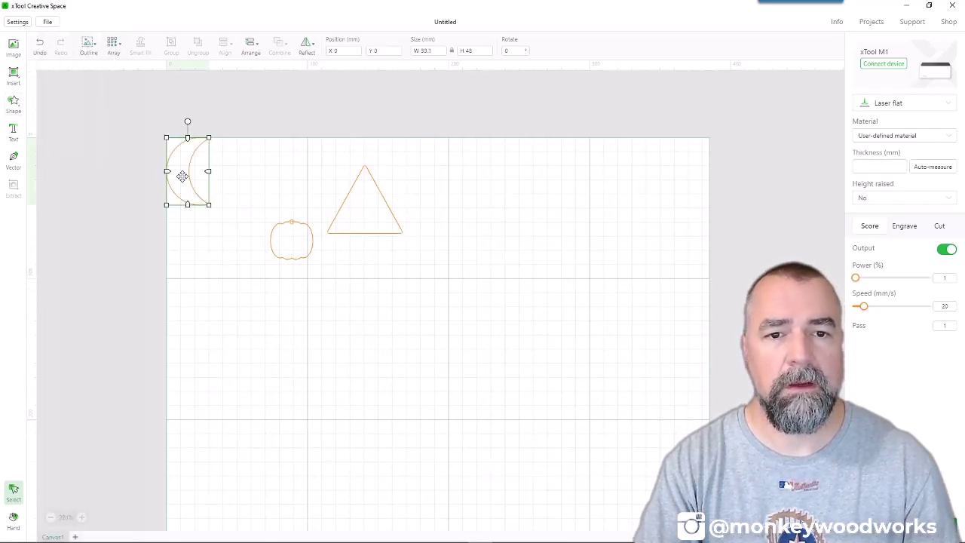
left_click_drag(182, 171, 324, 247)
left_click(357, 230)
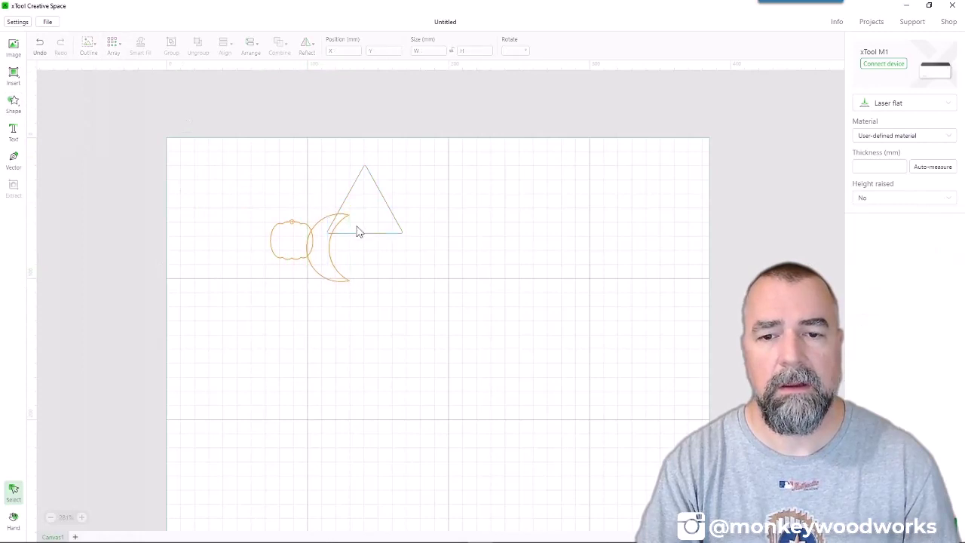
- Shrink the triangle into a small left eye on the pumpkin
scroll(344, 219, "up", 2)
scroll(344, 218, "up", 3)
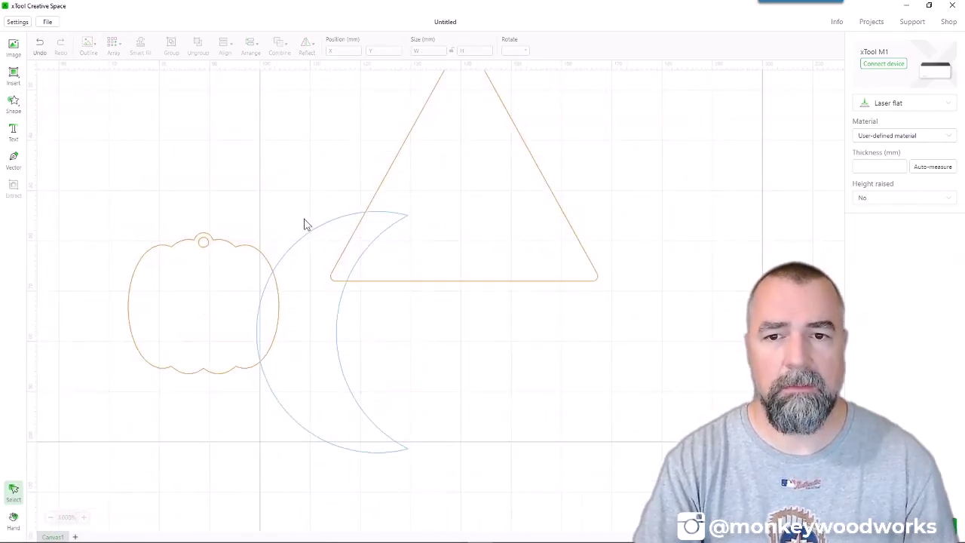
left_click(465, 195)
scroll(460, 252, "up", 2)
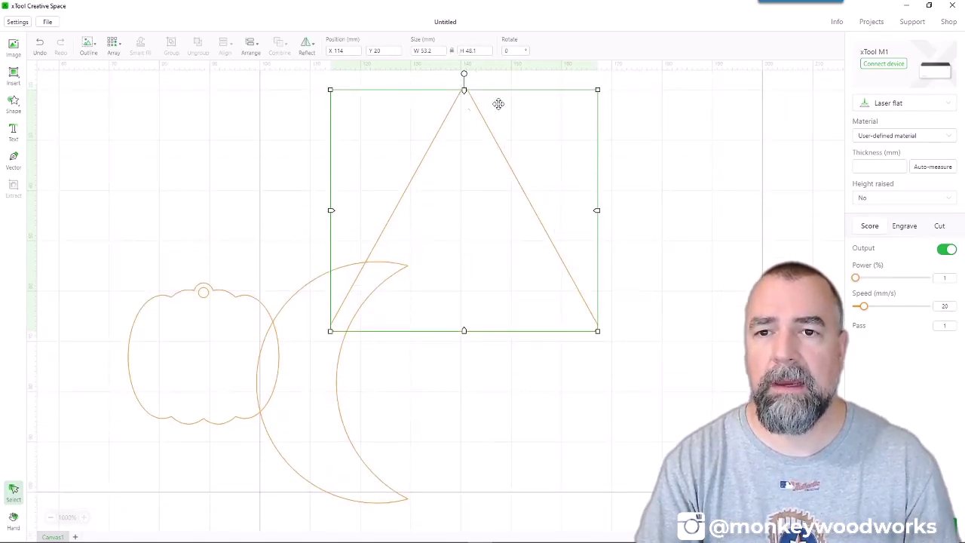
left_click_drag(597, 90, 404, 263)
left_click_drag(373, 316, 177, 345)
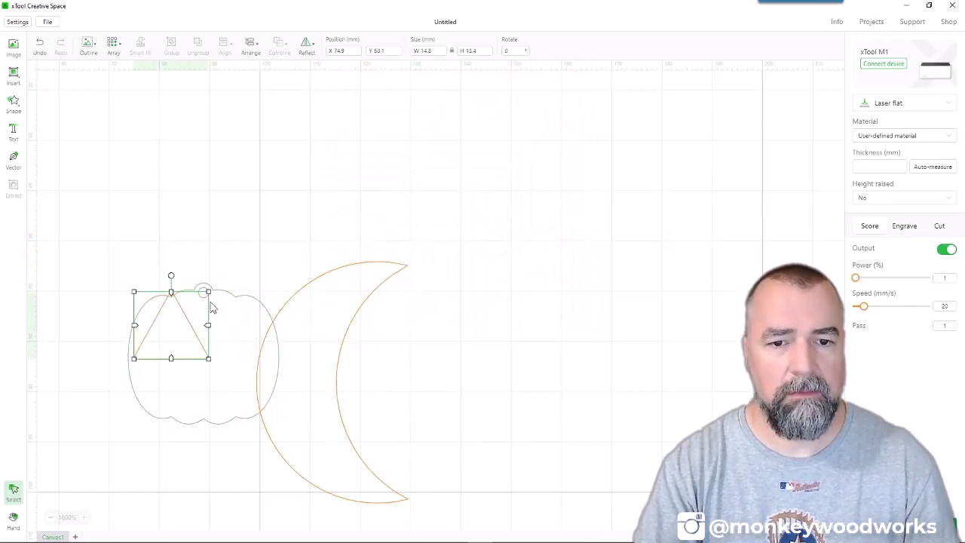
left_click_drag(208, 291, 166, 335)
left_click(286, 349)
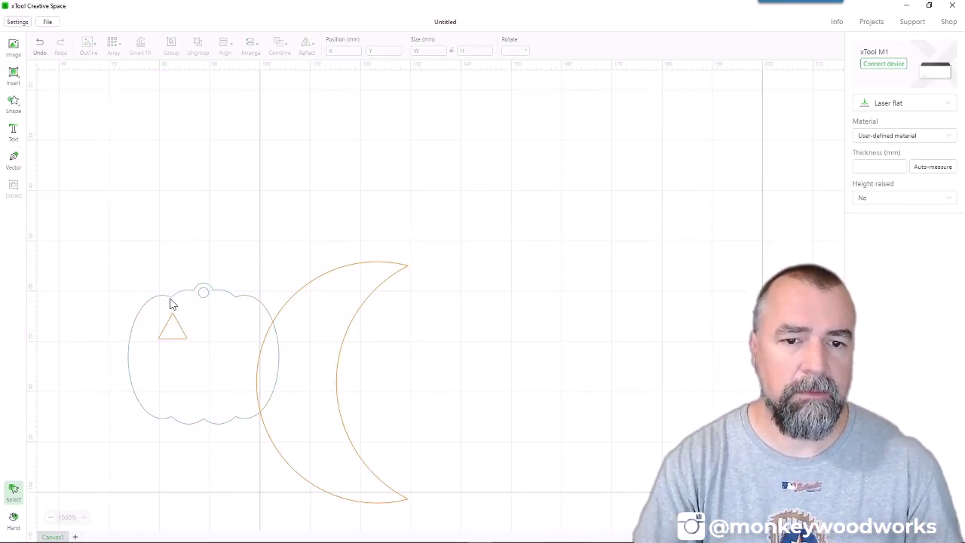
left_click(179, 325)
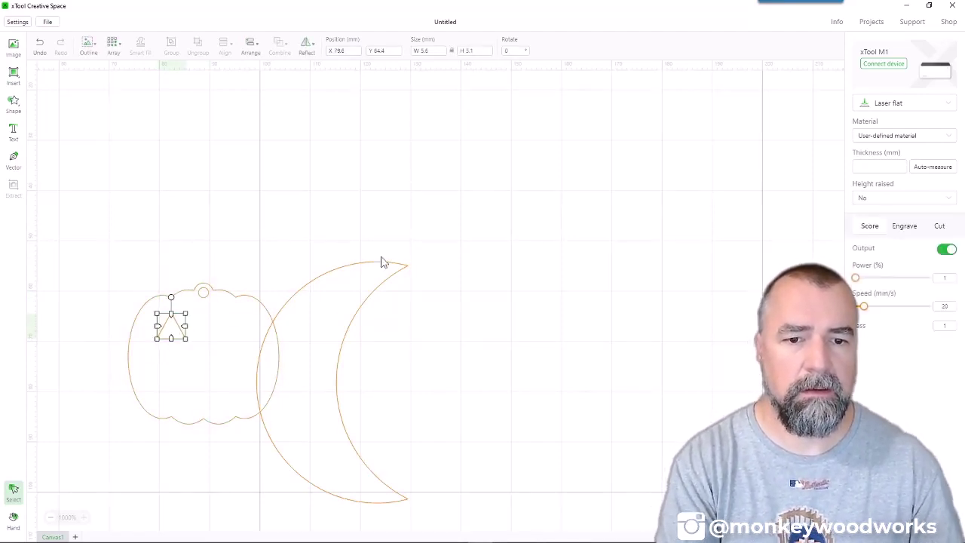
key("Up")
key("Up")
key("Up")
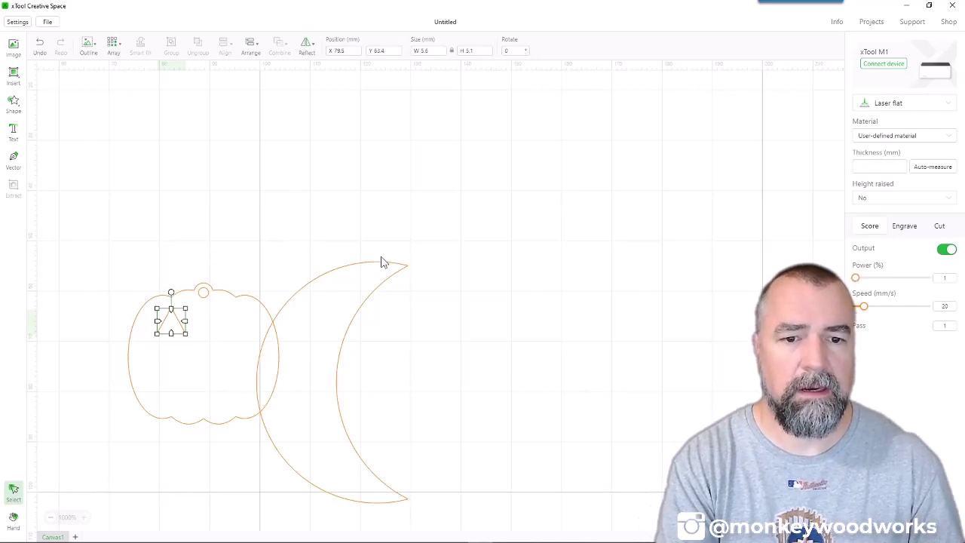
left_click(304, 267)
- Place a second triangle as the right eye beside the left one
left_click(174, 326)
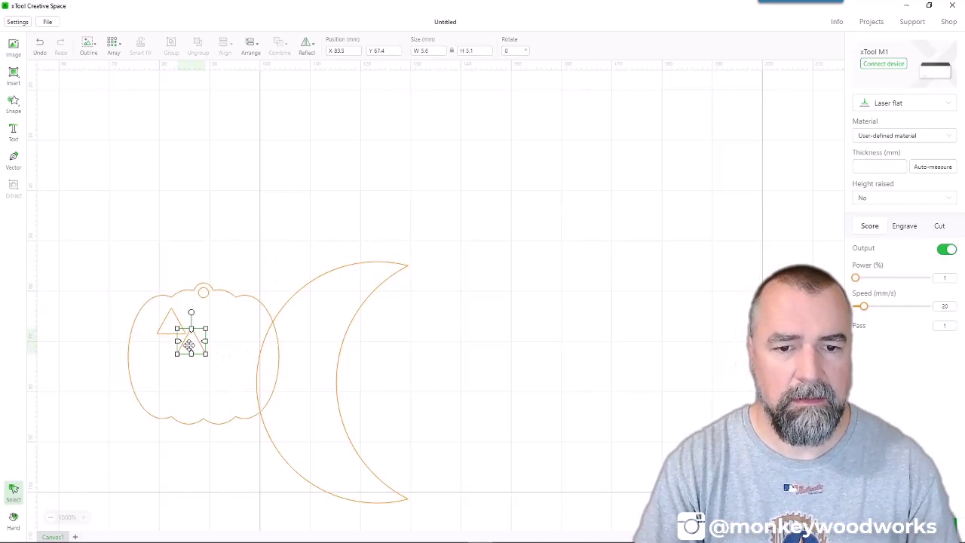
left_click_drag(168, 319, 229, 325)
key("Left")
key("Left")
key("Left")
key("Left")
key("Left")
key("Left")
key("Left")
key("Left")
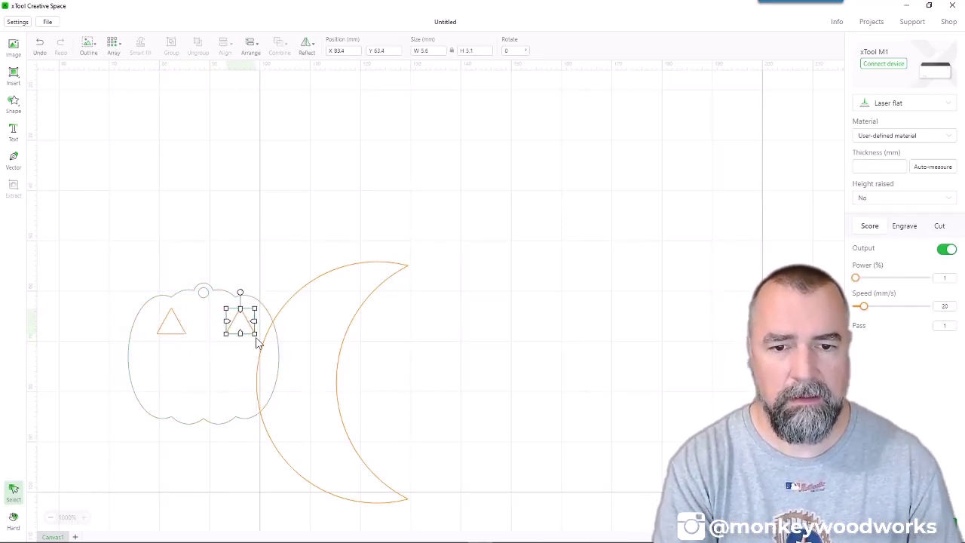
key("Left")
key("Left")
key("Left")
key("Left")
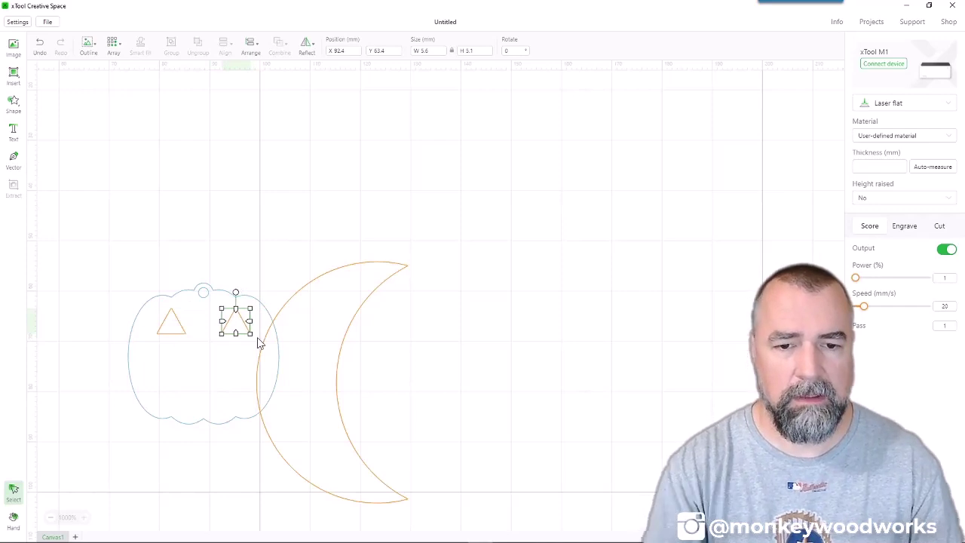
left_click(320, 204)
- Duplicate an eye into a 4.2 × 3.8 mm nose centred below the eyes
left_click(185, 328)
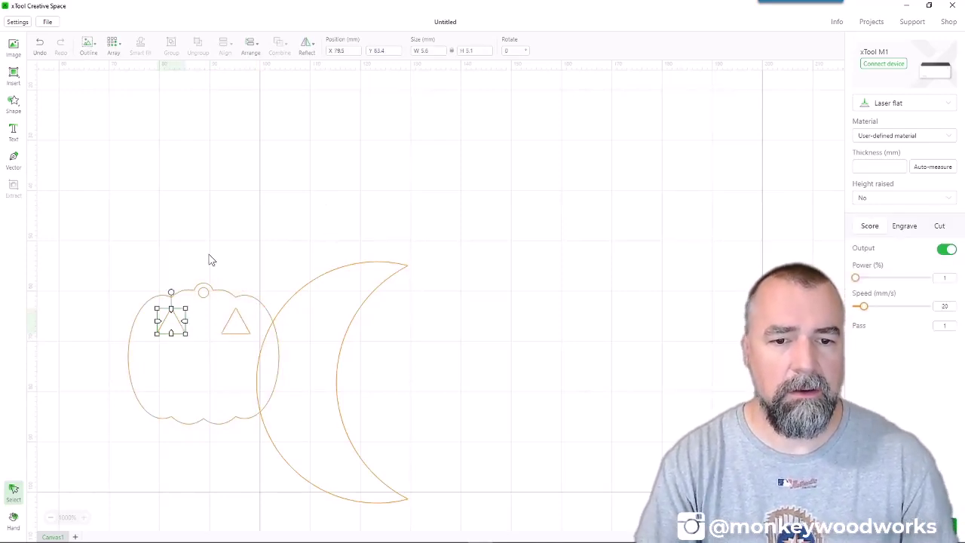
key("ctrl+d")
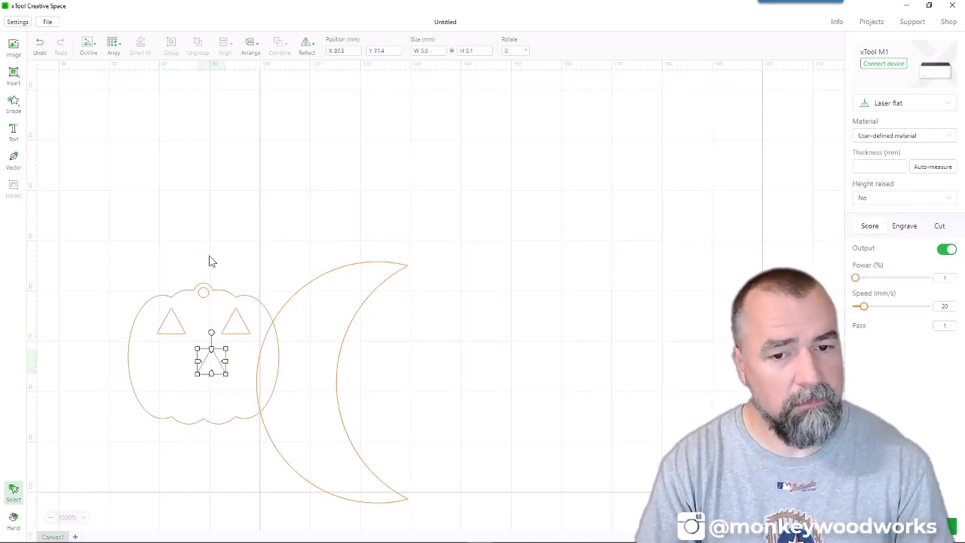
left_click_drag(226, 349, 195, 349)
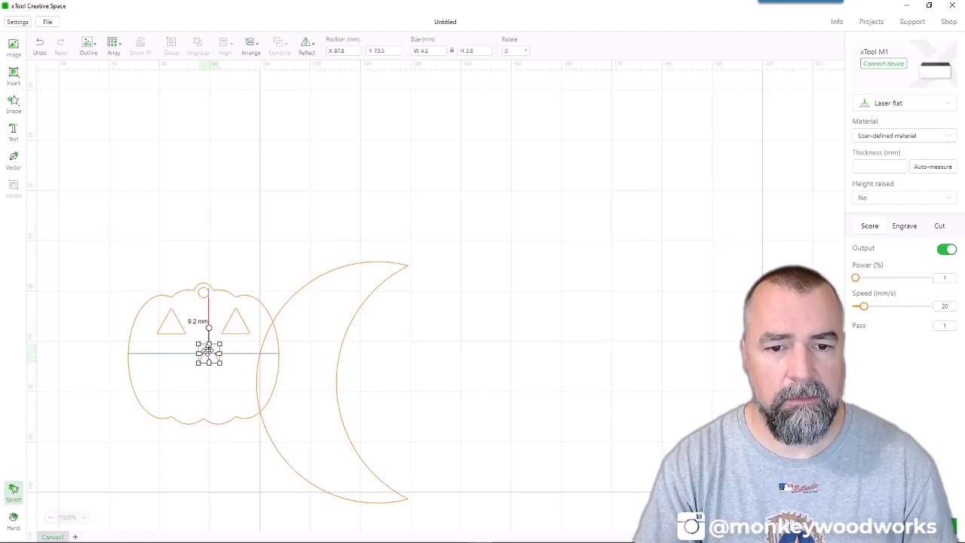
mouse_move(208, 351)
left_mouse_down()
mouse_move(194, 350)
mouse_move(203, 352)
left_mouse_up()
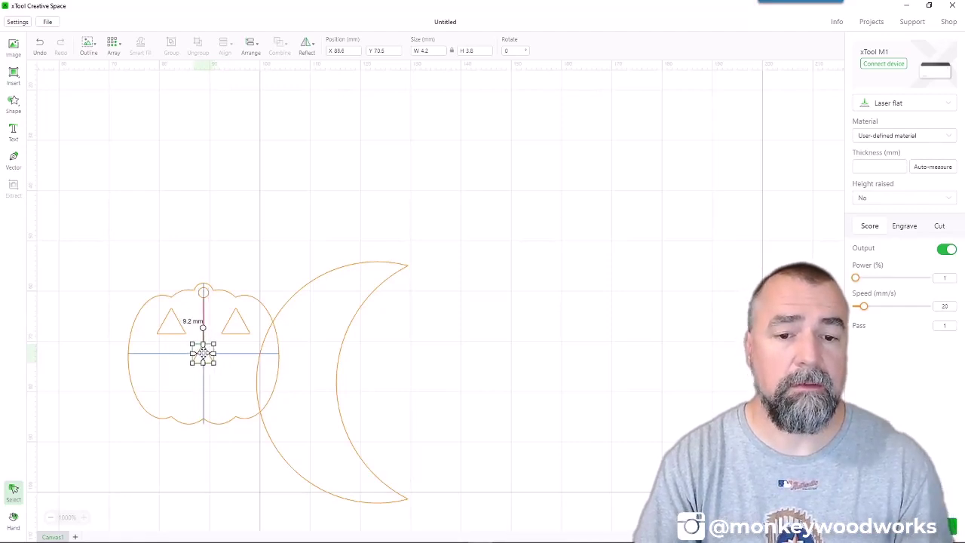
left_click_drag(203, 352, 203, 347)
left_click(274, 246)
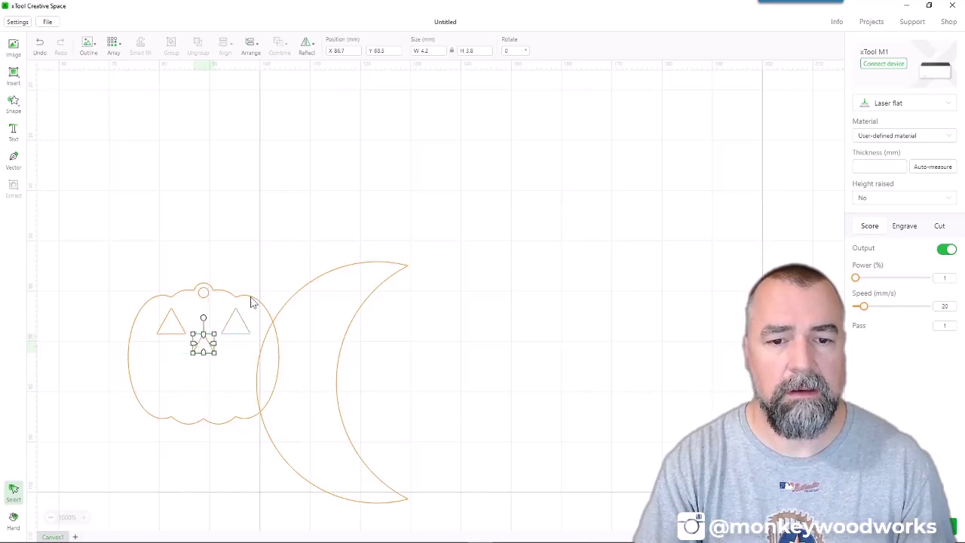
left_click(242, 257)
left_click(300, 407)
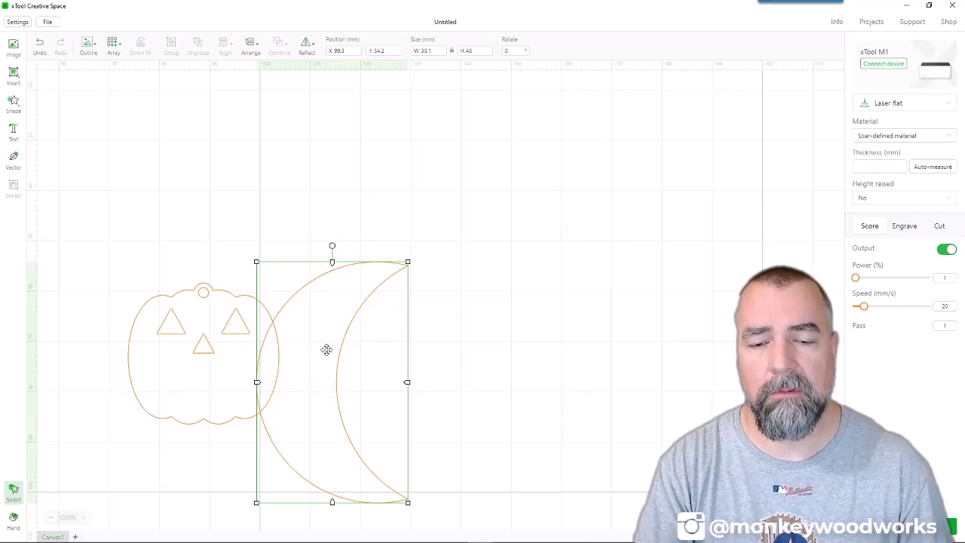
- Rotate the crescent moon -90° into a 48 × 30.1 mm bowl and move it above-right of the pumpkin
left_click_drag(333, 245, 271, 234)
key("ctrl+z")
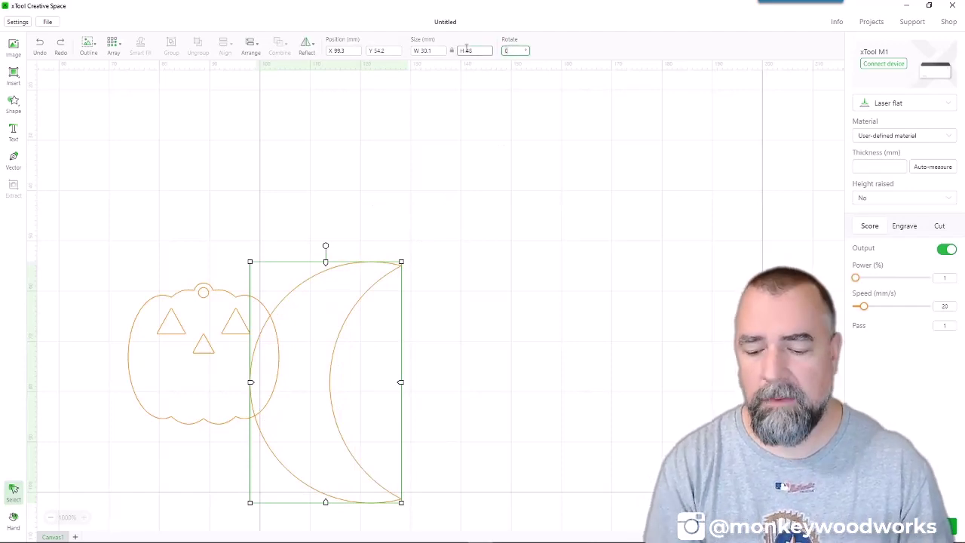
type("90")
key("Return")
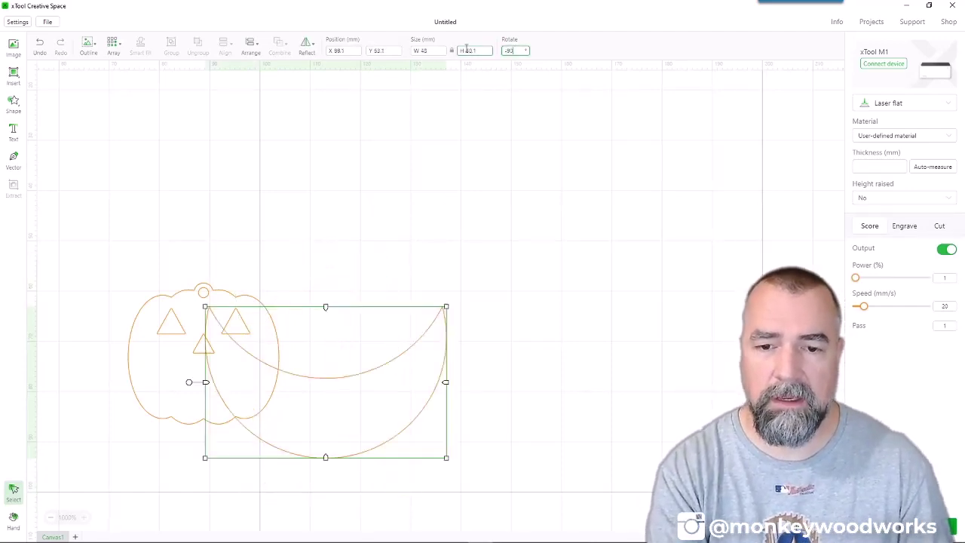
left_click_drag(329, 396, 410, 242)
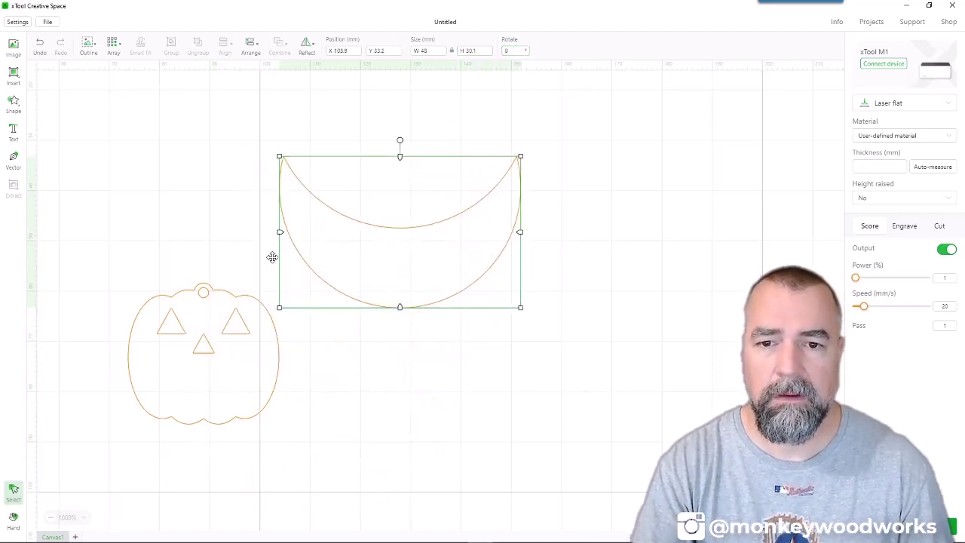
left_click(344, 258)
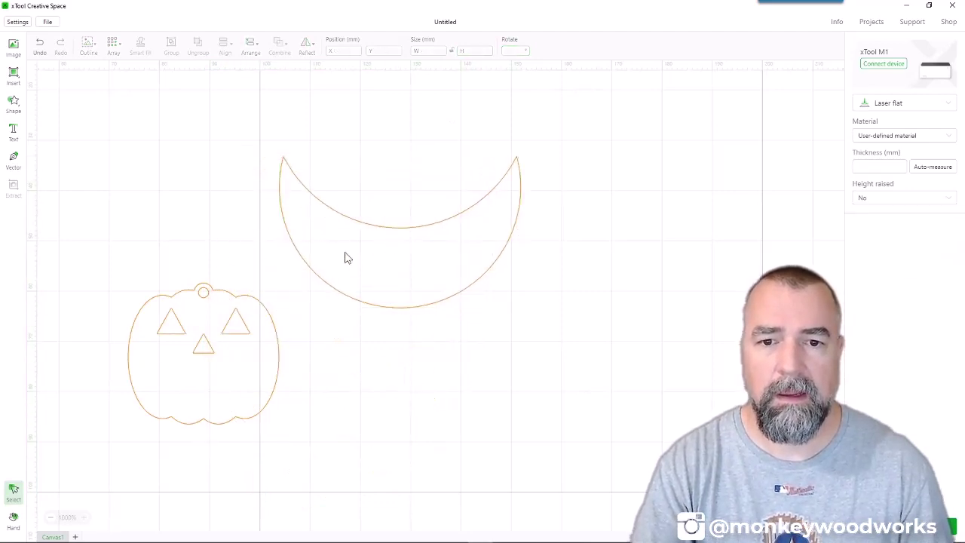
- Draw a small square over the middle of the moon
left_click(15, 79)
left_click(58, 90)
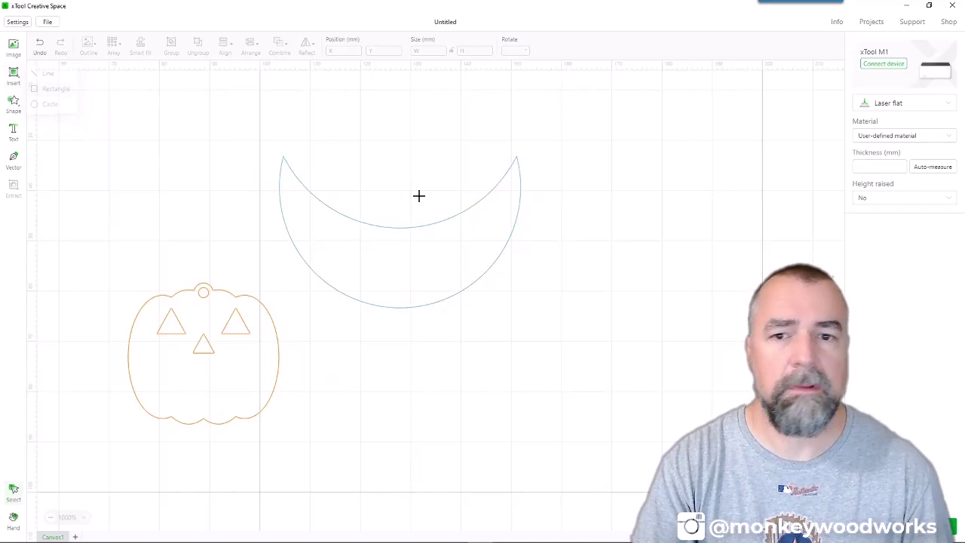
left_click_drag(373, 199, 432, 248)
left_click_drag(302, 305, 346, 296)
key("ctrl+z")
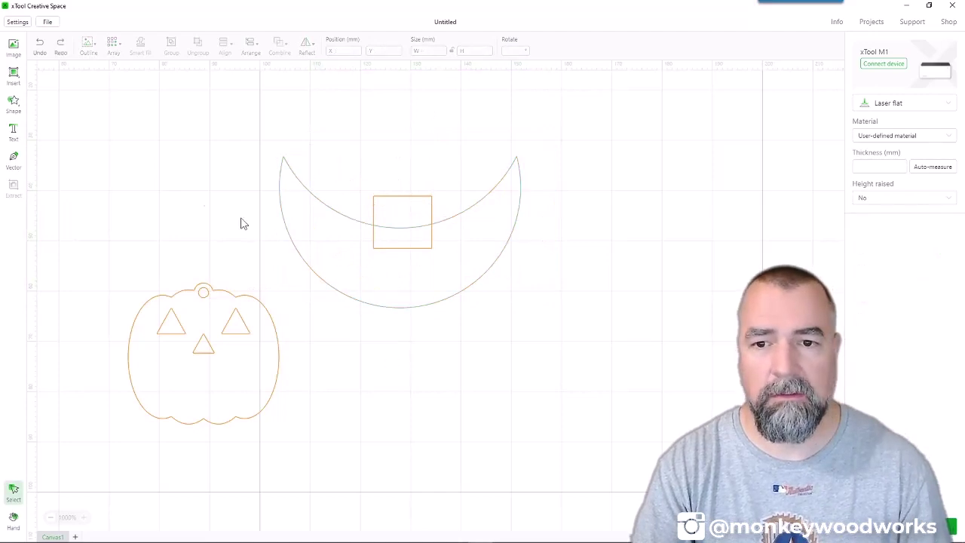
- Draw a square on the moon's left side, turn it 45° into a diamond, and nudge it right
left_click(13, 74)
left_click(56, 92)
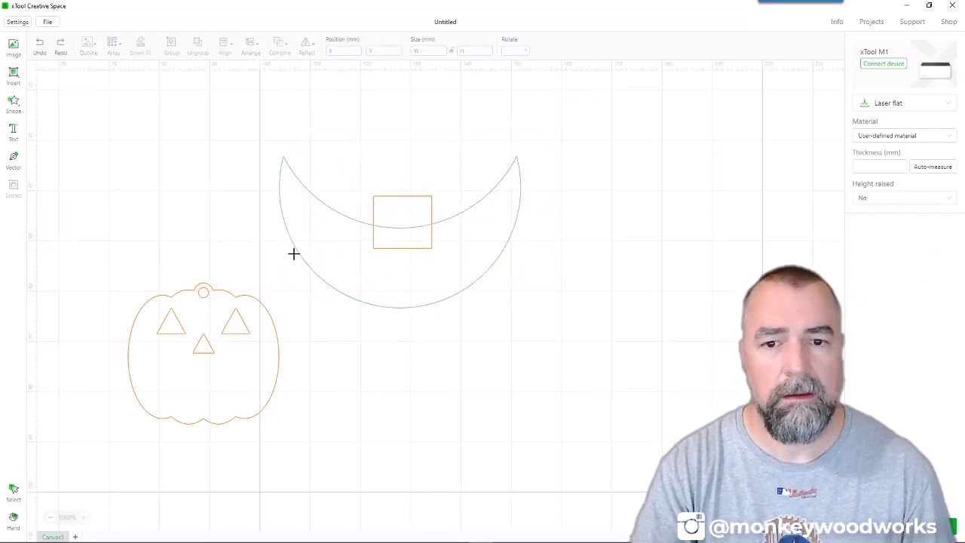
mouse_move(322, 284)
left_mouse_down()
mouse_move(355, 306)
mouse_move(333, 308)
left_mouse_up()
left_click_drag(300, 229, 336, 246)
mouse_move(295, 280)
left_mouse_down()
mouse_move(303, 278)
mouse_move(295, 276)
left_mouse_up()
key("Right")
key("Right")
key("Right")
key("Right")
key("Right")
key("Right")
key("Right")
key("Right")
key("Right")
key("Right")
key("Right")
key("Right")
key("Right")
key("Right")
key("Right")
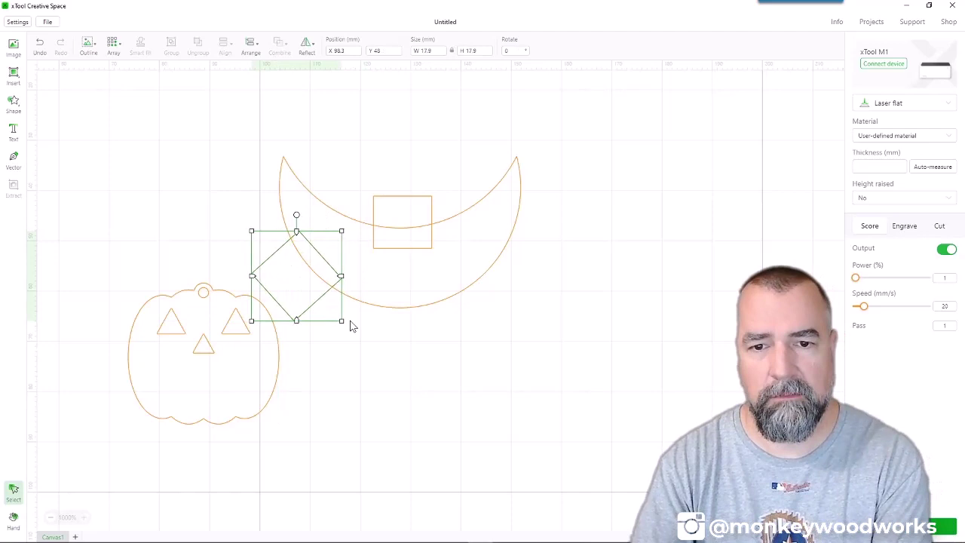
key("Right")
key("Right")
key("Right")
key("Right")
key("Right")
key("Right")
key("Right")
key("Right")
key("Right")
key("Right")
key("Right")
key("Right")
key("Right")
key("Right")
key("Right")
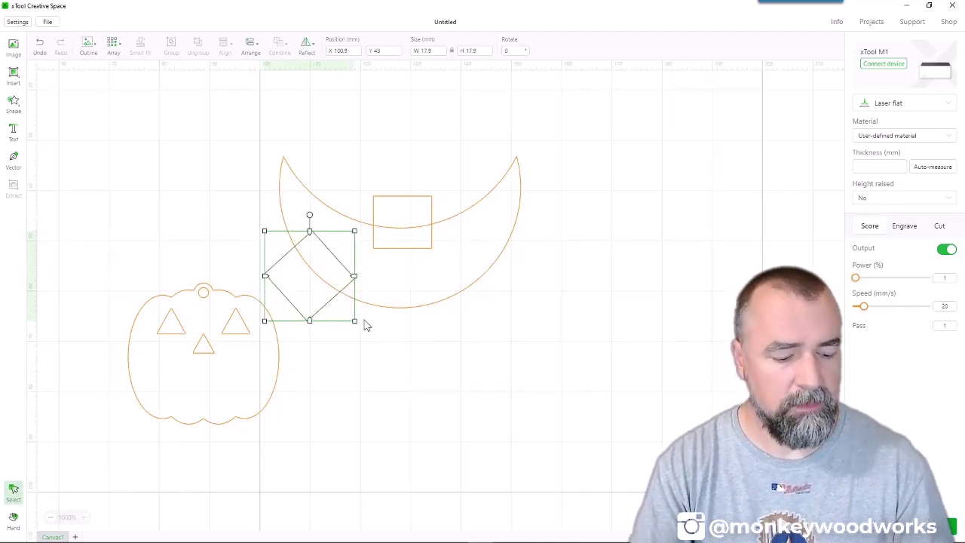
- Duplicate the diamond onto the moon's right side, then reselect the square
key("ctrl+d")
left_click_drag(327, 314, 484, 304)
left_click(420, 370)
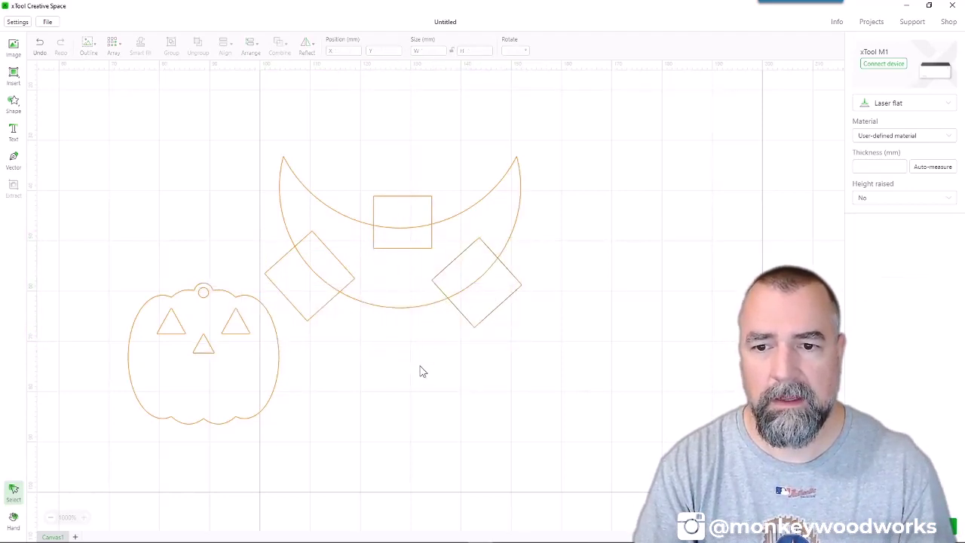
left_click(413, 243)
left_click(391, 153)
left_click(401, 213)
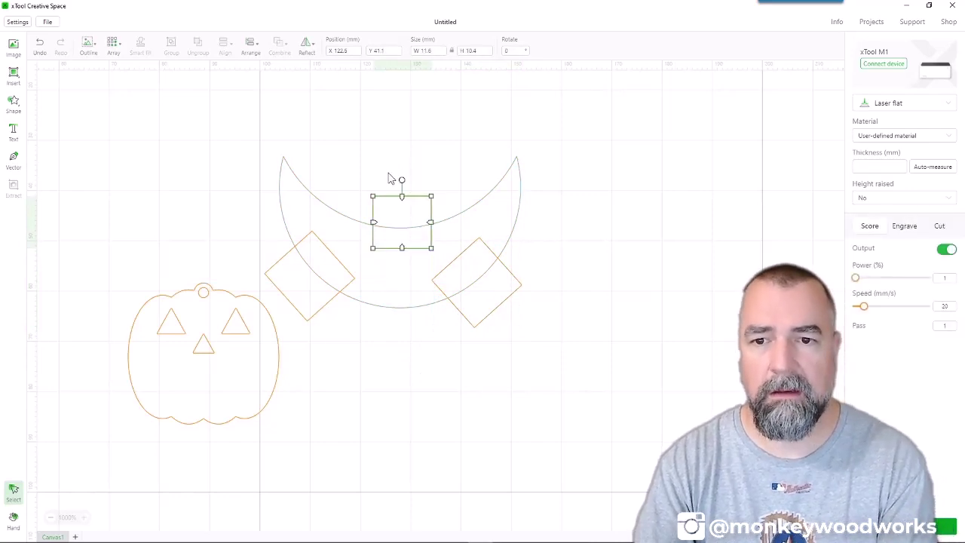
- Bring the square to the front and subtract it from the moon
left_click(406, 190, "shift")
left_click(406, 340)
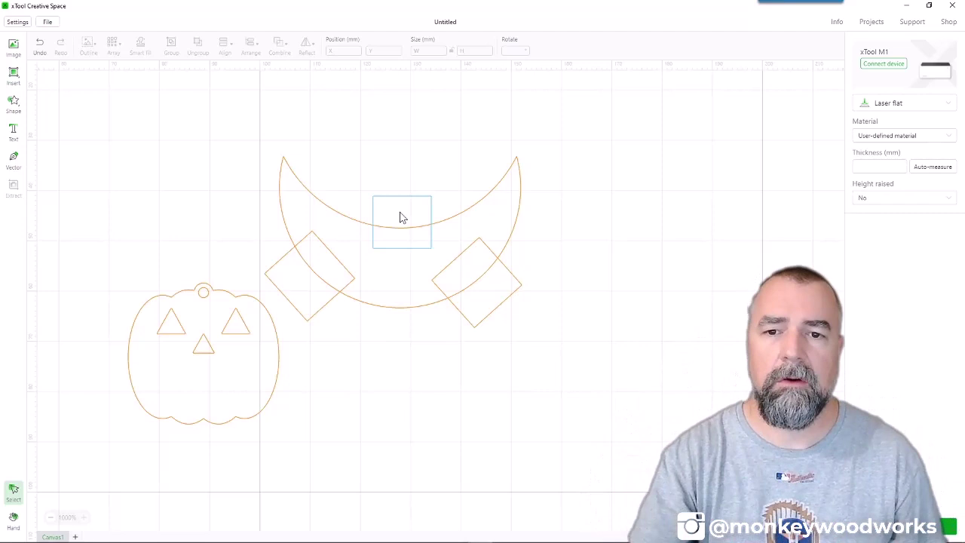
left_click(401, 220)
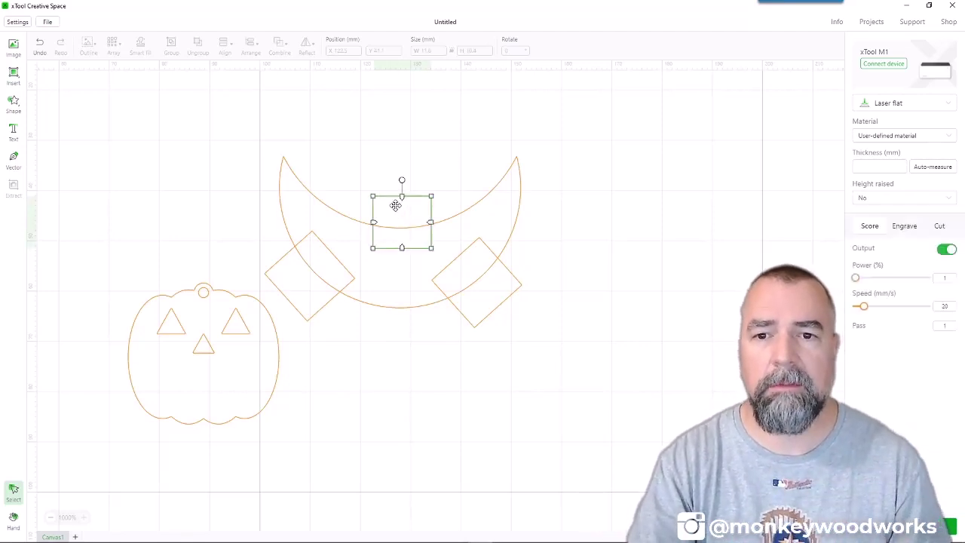
left_click(252, 46)
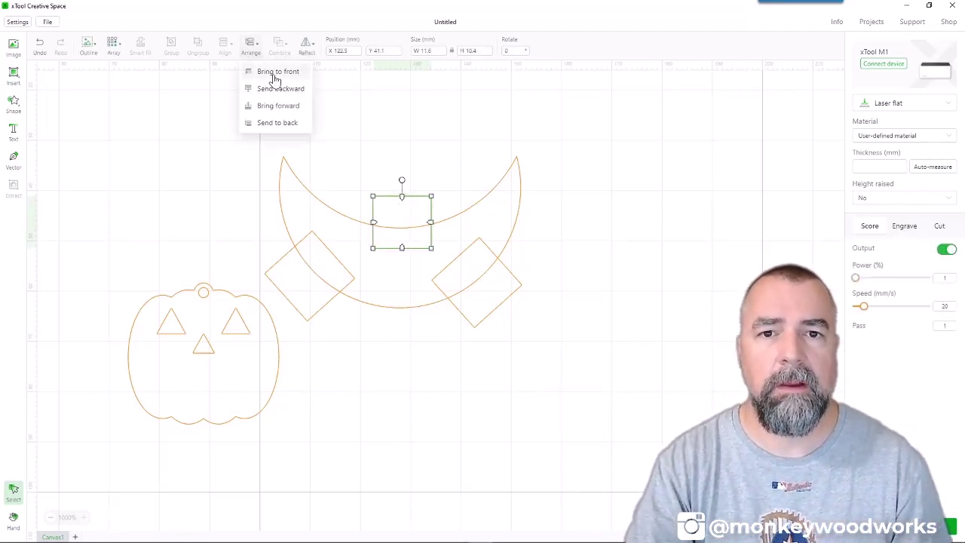
left_click(265, 68)
left_click(370, 117)
left_click_drag(436, 135, 391, 249)
left_click(307, 47)
left_click(279, 47)
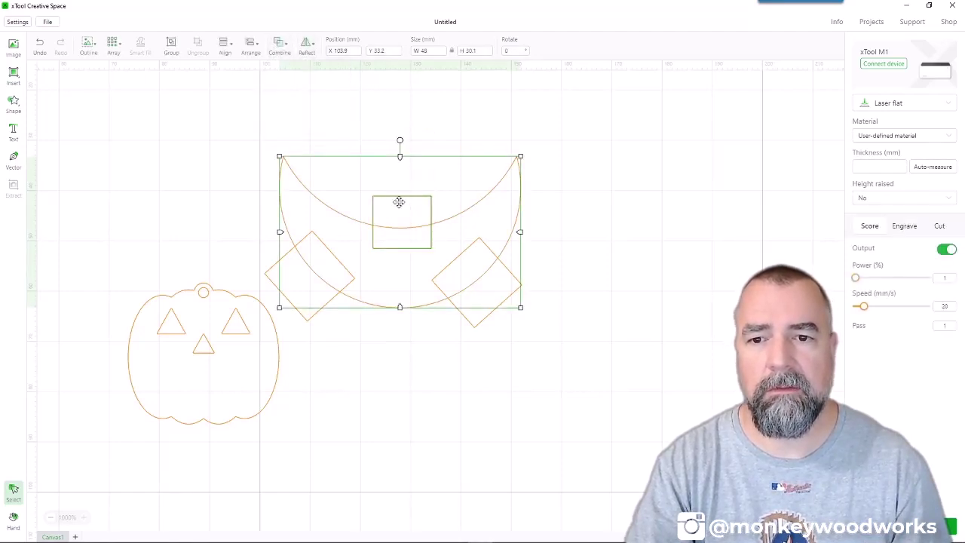
left_click(279, 46)
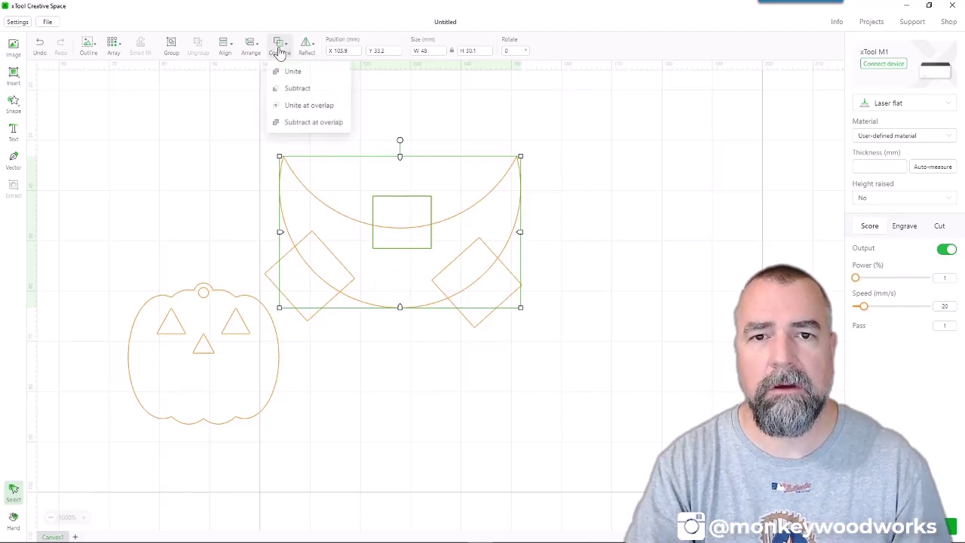
left_click(295, 90)
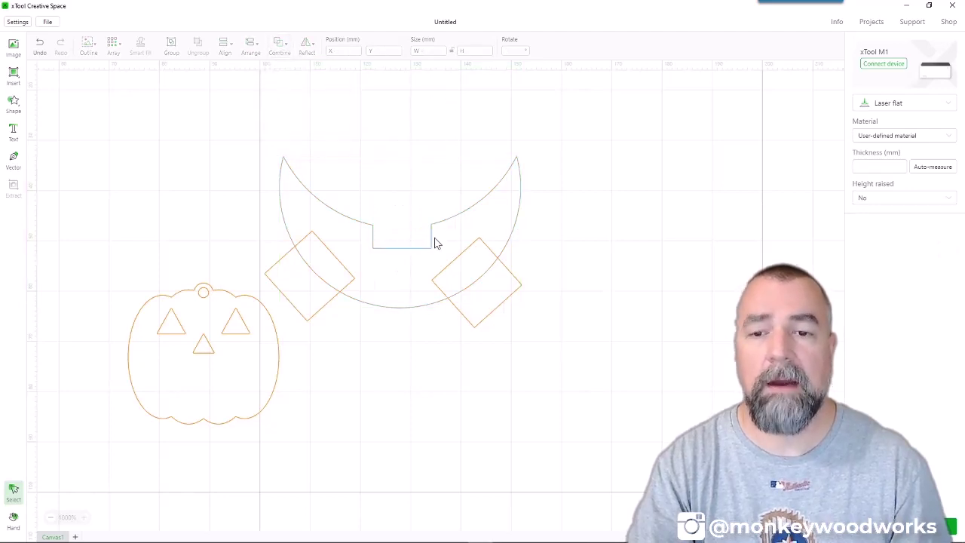
left_click(395, 267)
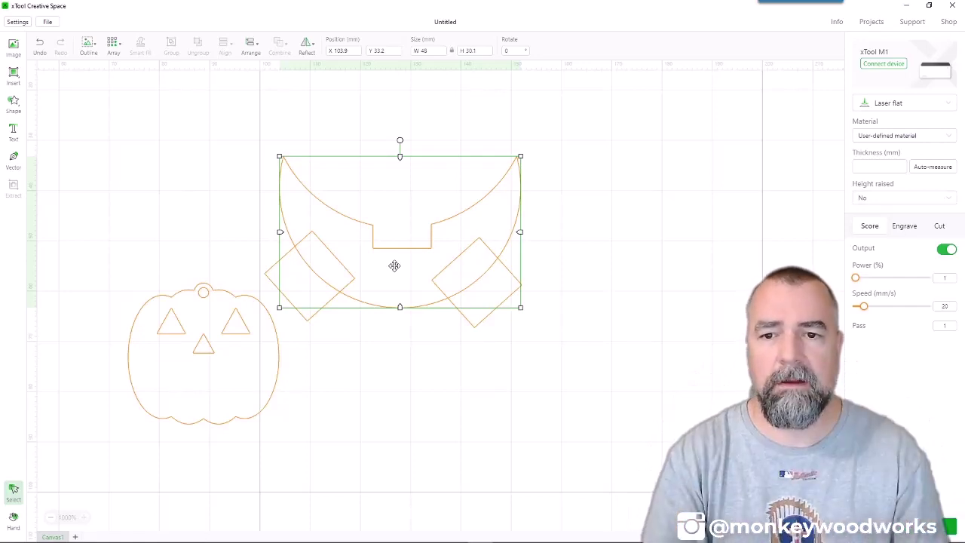
left_click(591, 128)
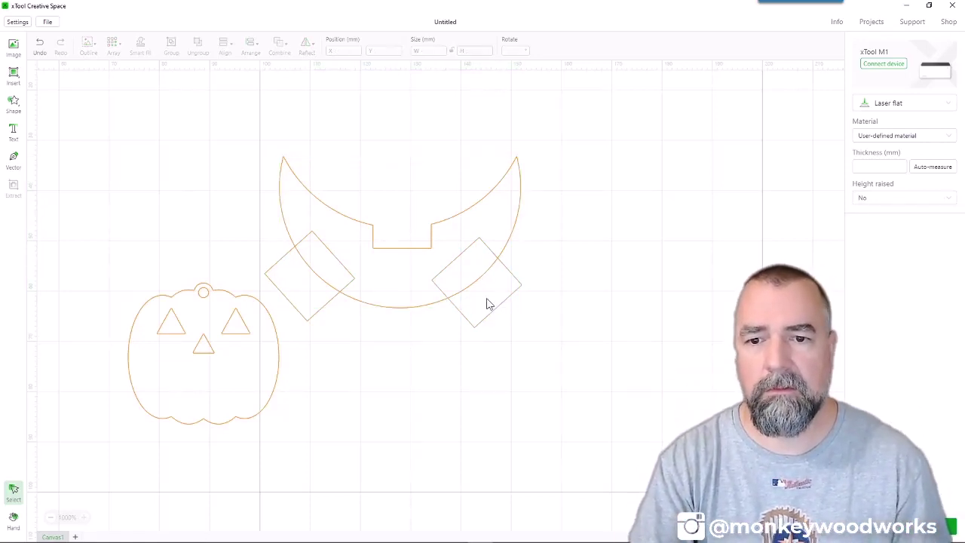
- Bring the right diamond to the front and subtract it from the moon
left_click(486, 305)
left_click(251, 46)
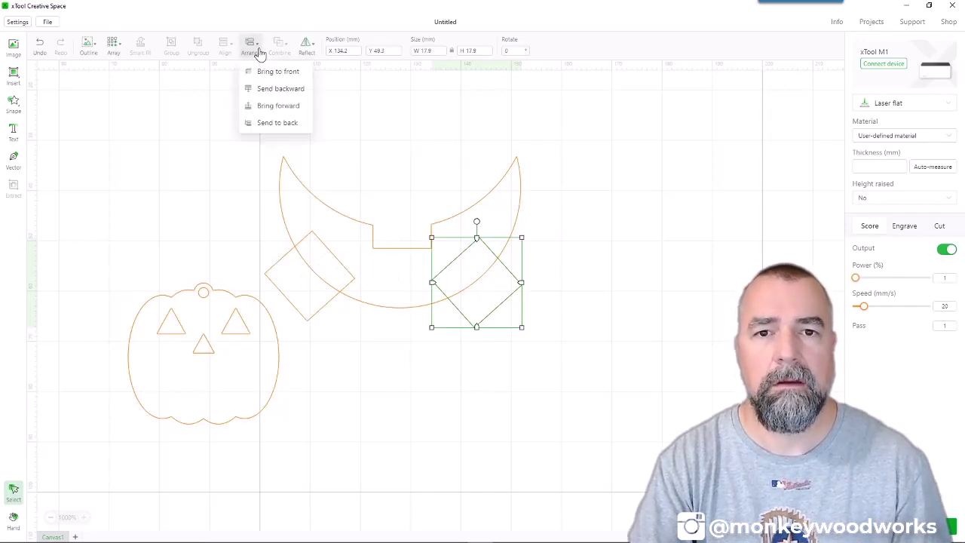
left_click(268, 76)
left_click_drag(560, 135, 442, 357)
left_click(279, 46)
left_click(296, 90)
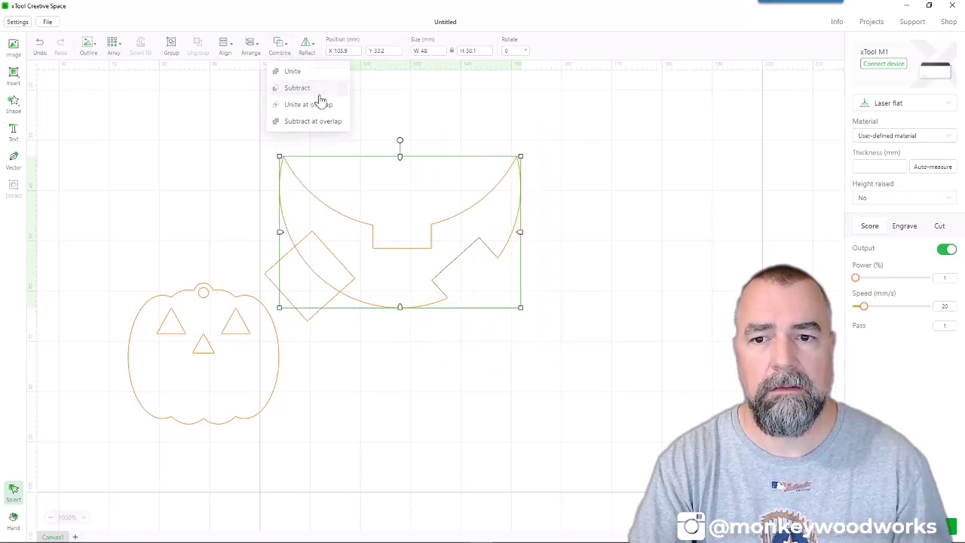
- Bring the left diamond to the front and subtract it from the moon
left_click(316, 283)
left_click(255, 55)
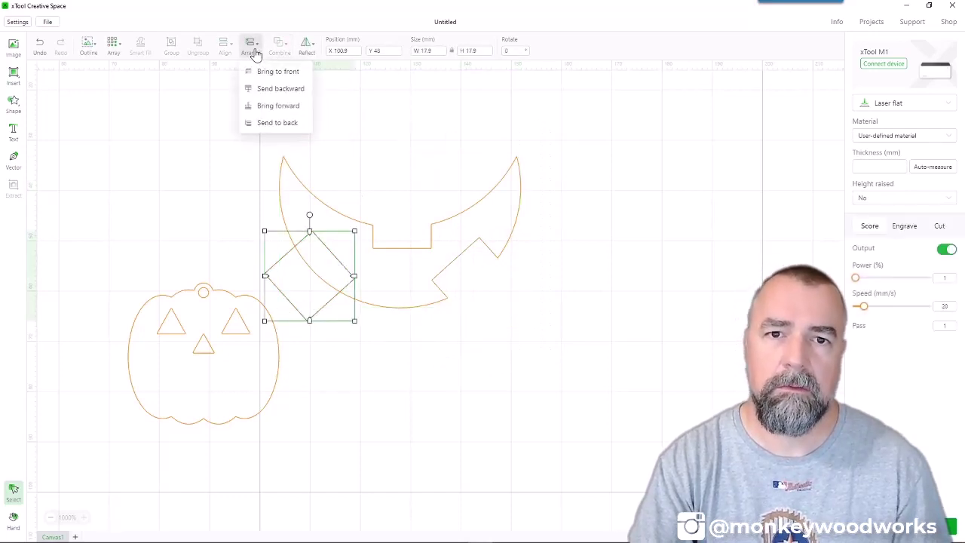
left_click(263, 69)
left_click_drag(353, 134, 303, 300)
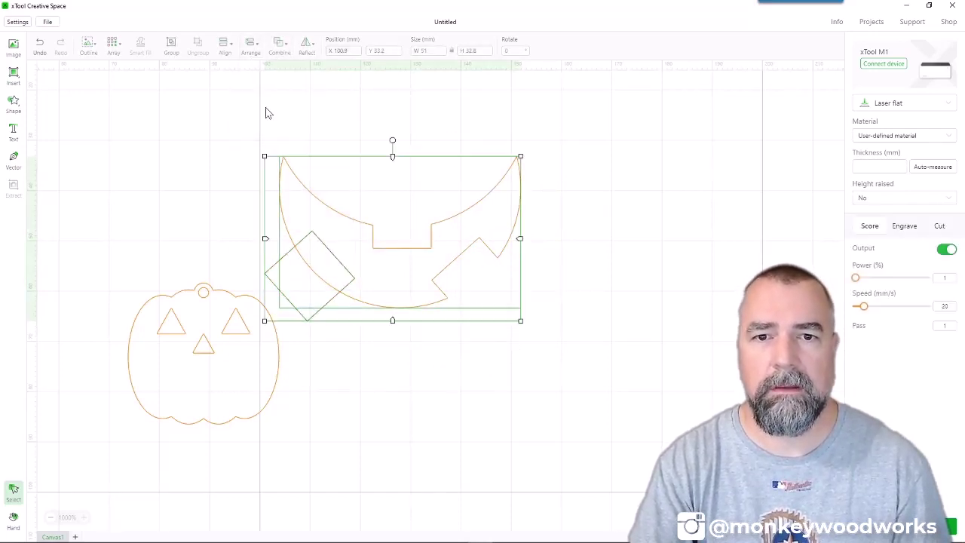
left_click(279, 47)
left_click(297, 89)
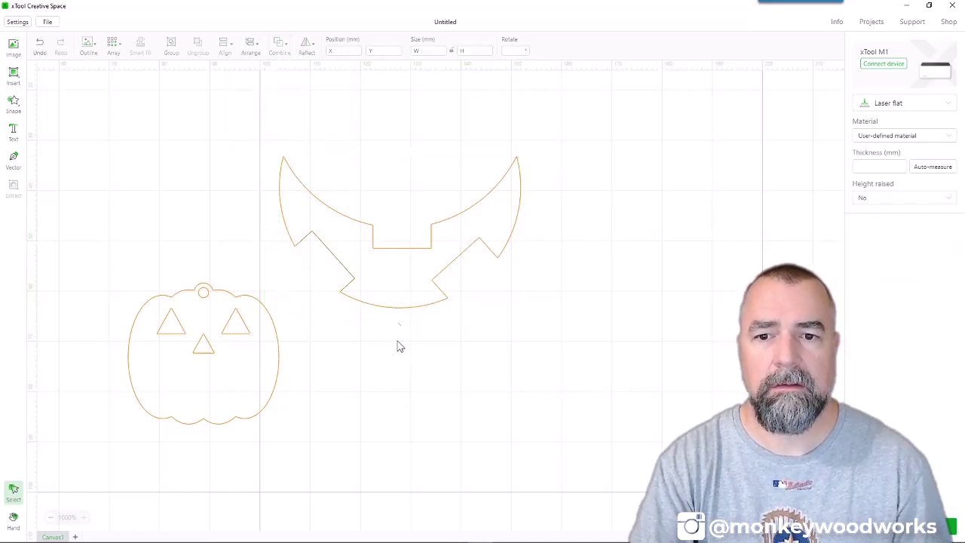
- Move the toothy mouth onto the pumpkin, shrink it proportionally, and place it below the nose
left_click(396, 293)
left_click_drag(400, 276, 203, 379)
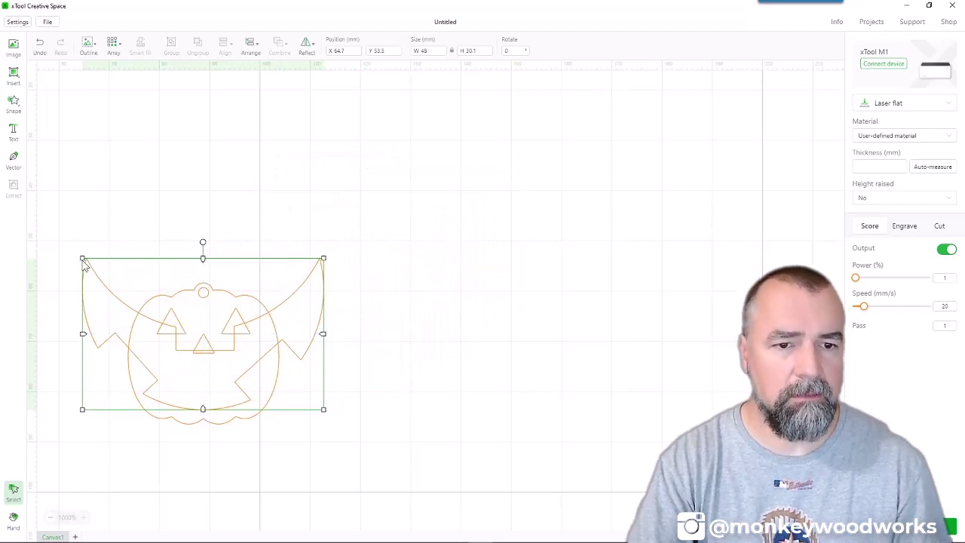
left_click_drag(82, 258, 189, 394)
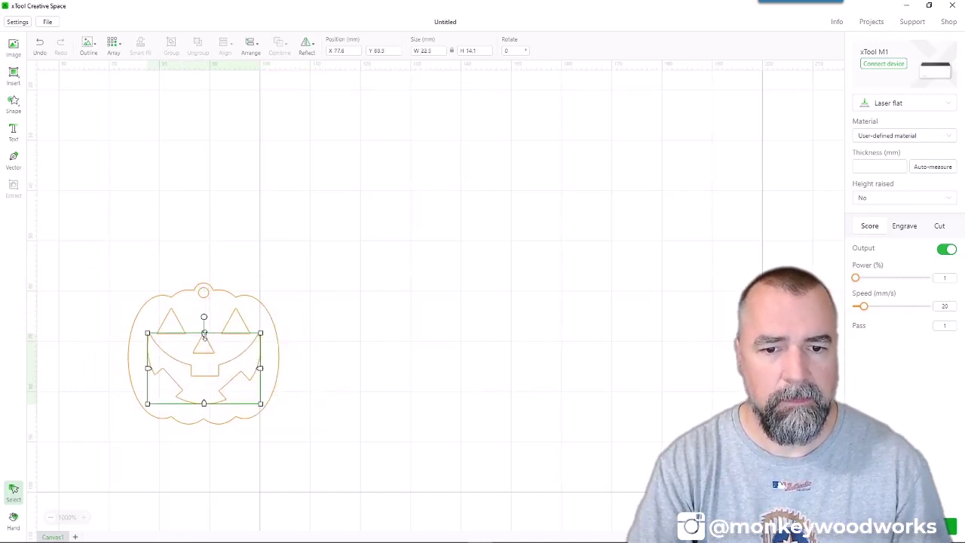
left_click_drag(204, 334, 204, 343)
left_click_drag(197, 383, 157, 386)
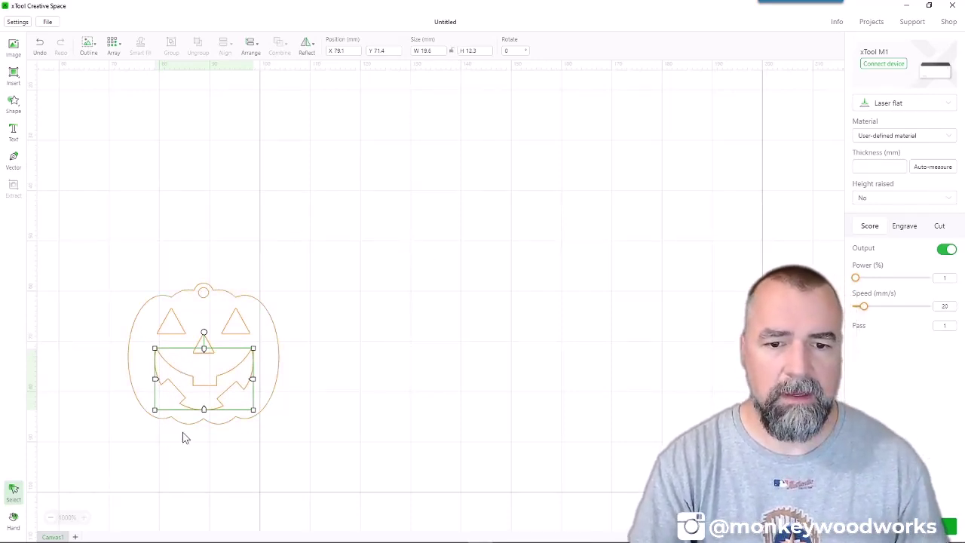
scroll(177, 439, "down", 1)
scroll(140, 426, "up", 2)
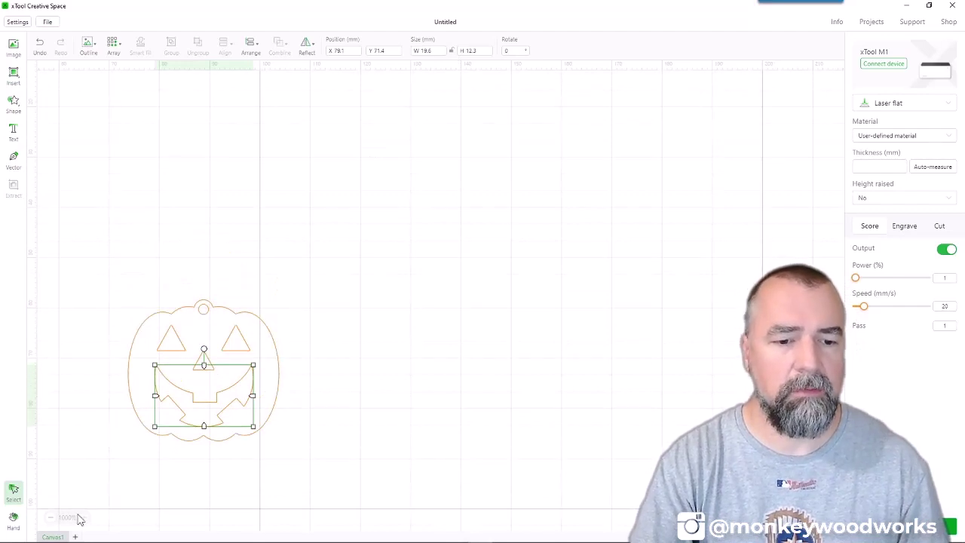
scroll(117, 407, "down", 2)
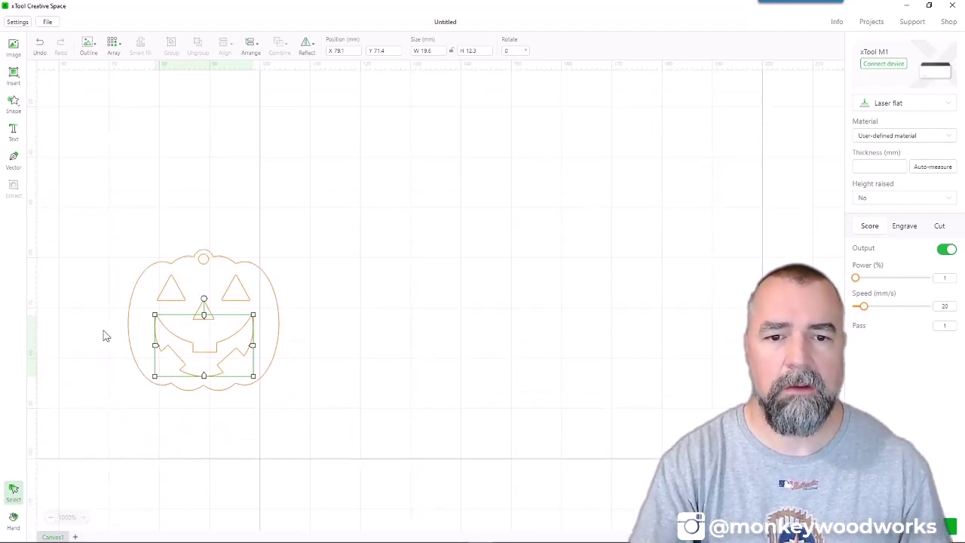
- Widen the mouth on both sides and reduce its height, ending about 22.9 × 10.1 mm
left_click(213, 425)
left_click(204, 366)
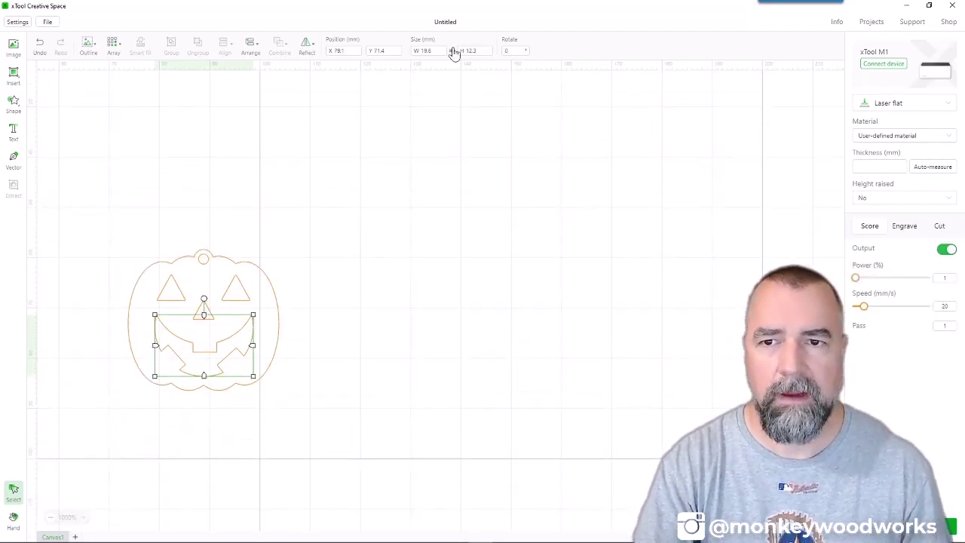
left_click_drag(154, 346, 149, 354)
left_click_drag(253, 347, 262, 346)
left_click_drag(203, 316, 203, 325)
left_click_drag(203, 363, 203, 357)
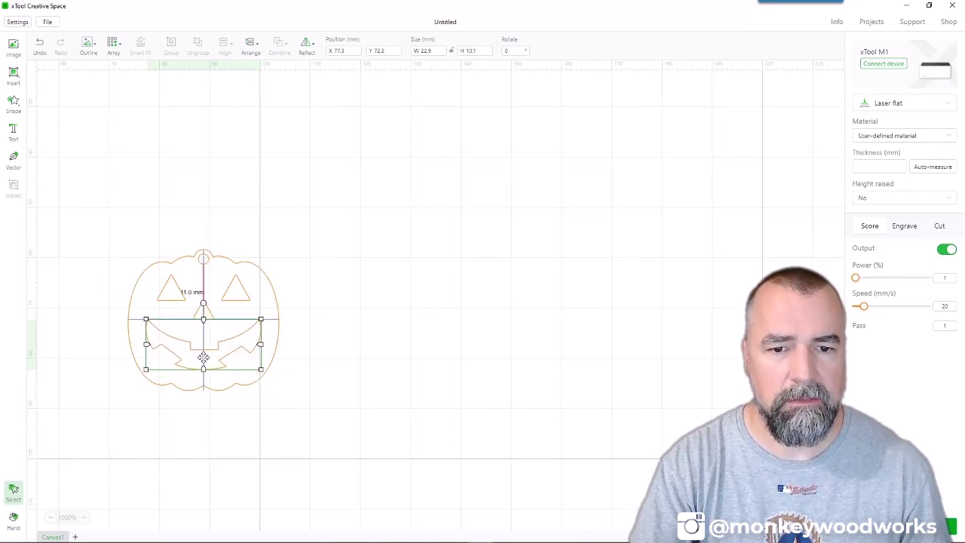
left_click(311, 406)
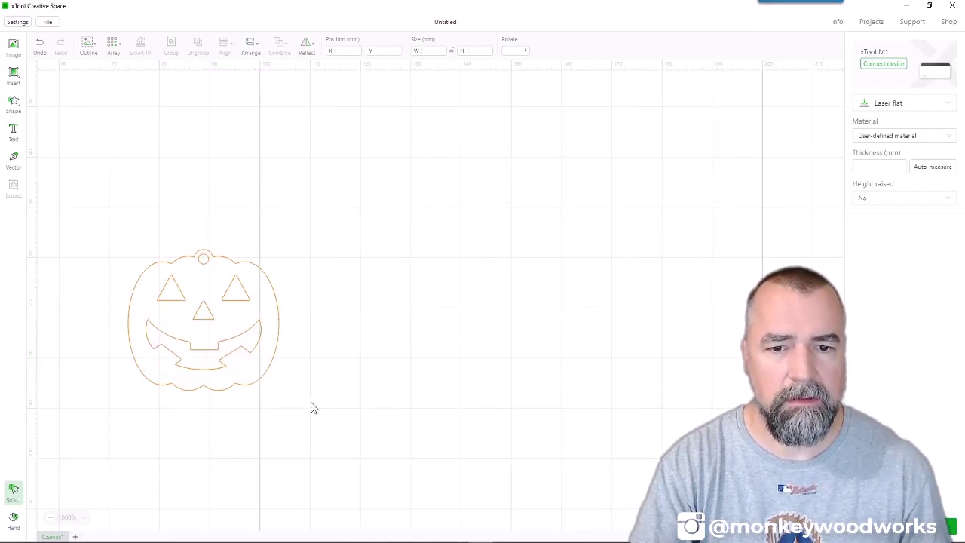
left_click(213, 369)
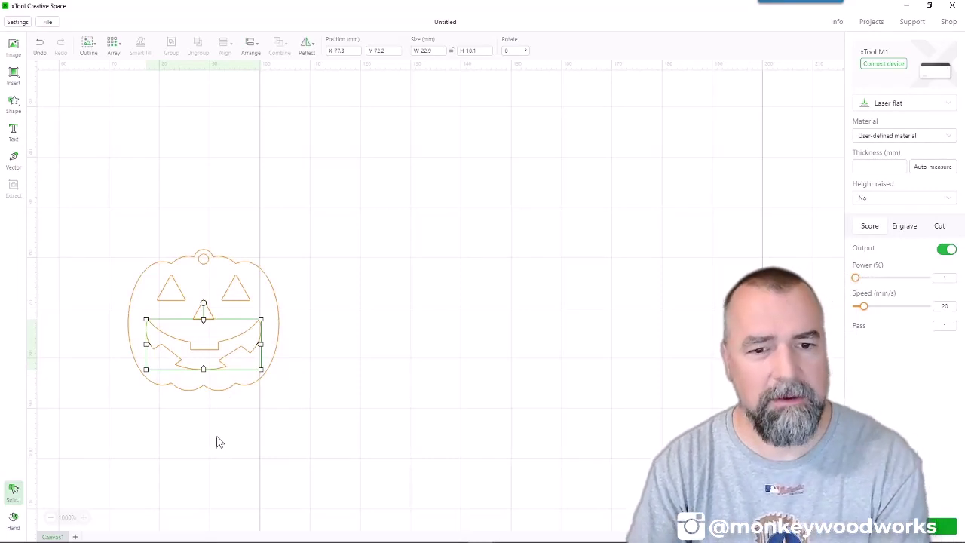
- Delete the mouth and add a fresh crescent from the shape library beside the pumpkin
key("Delete")
left_click(13, 75)
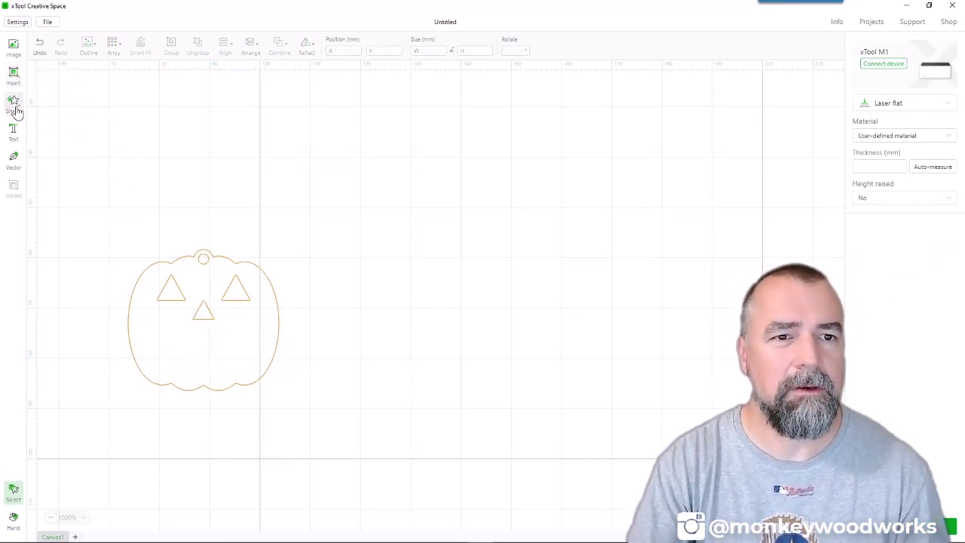
left_click(14, 104)
left_click(103, 255)
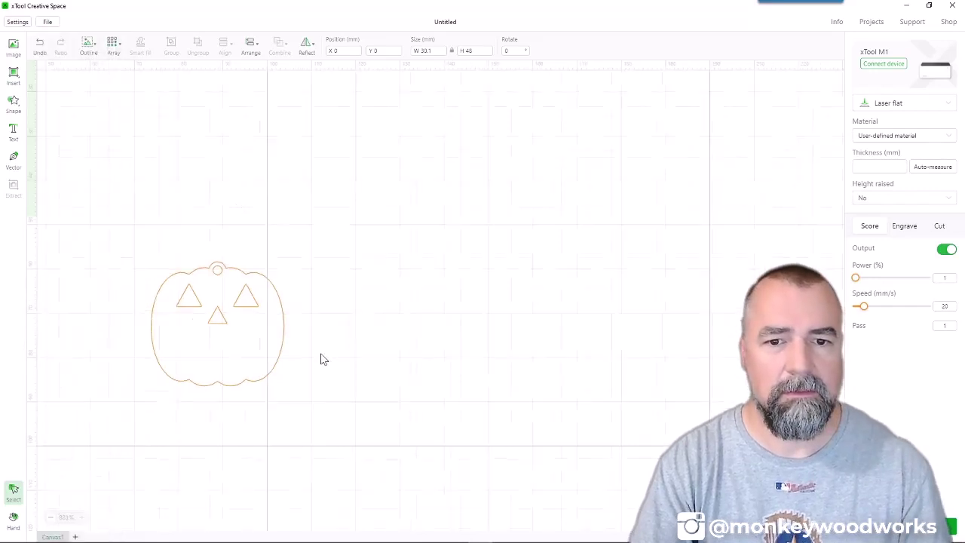
scroll(322, 359, "down", 3)
left_click_drag(75, 223, 346, 330)
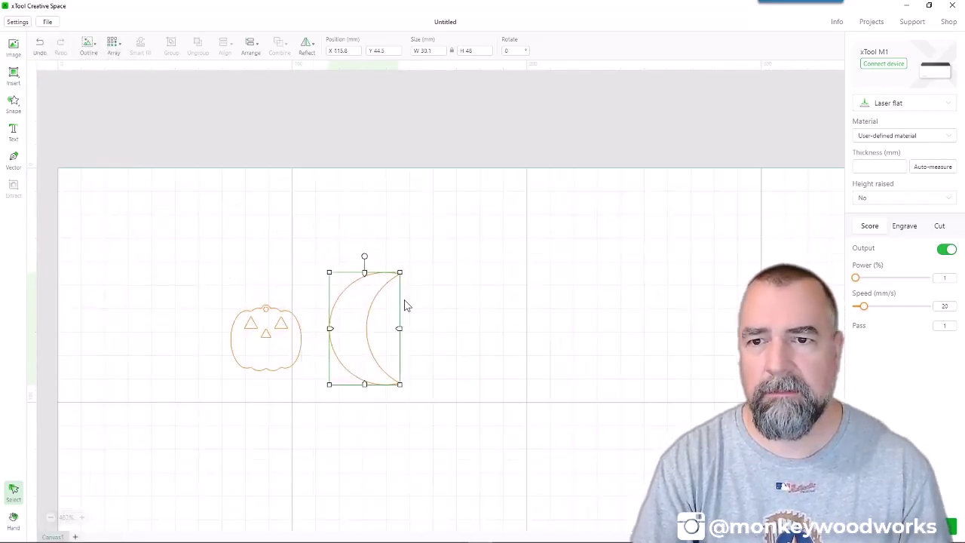
- Rotate the crescent -90° into a 48 × 30.1 mm bowl and shift it slightly right
left_click_drag(363, 257, 190, 334)
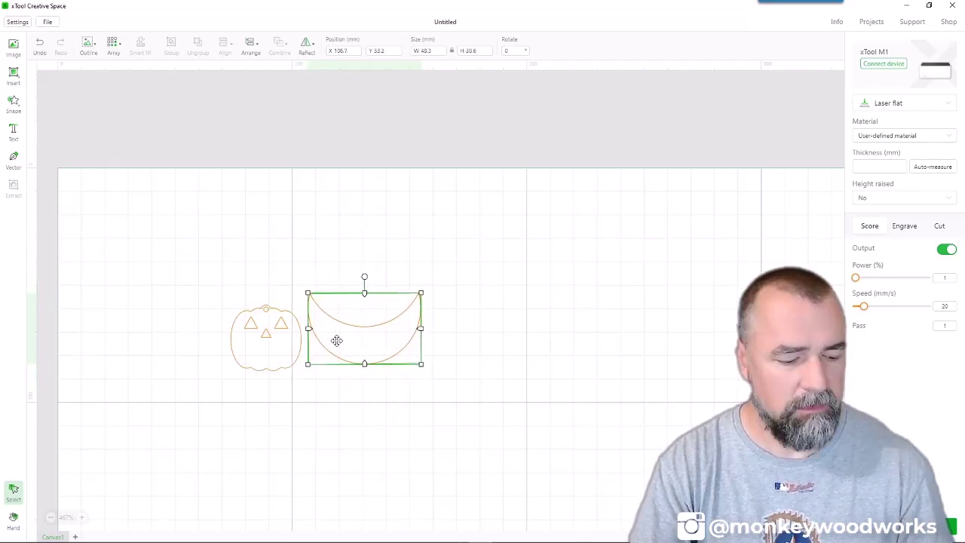
key("ctrl+z")
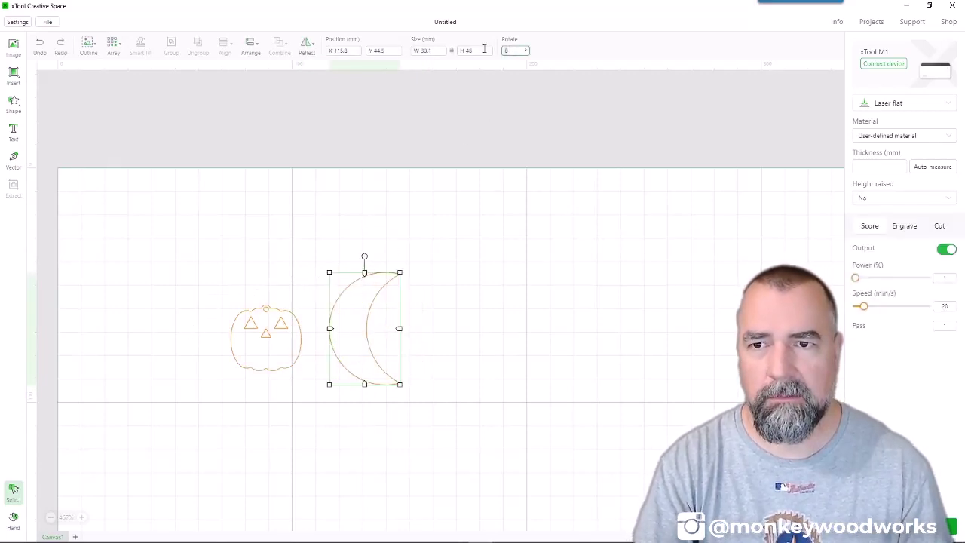
key("ctrl+shift+z")
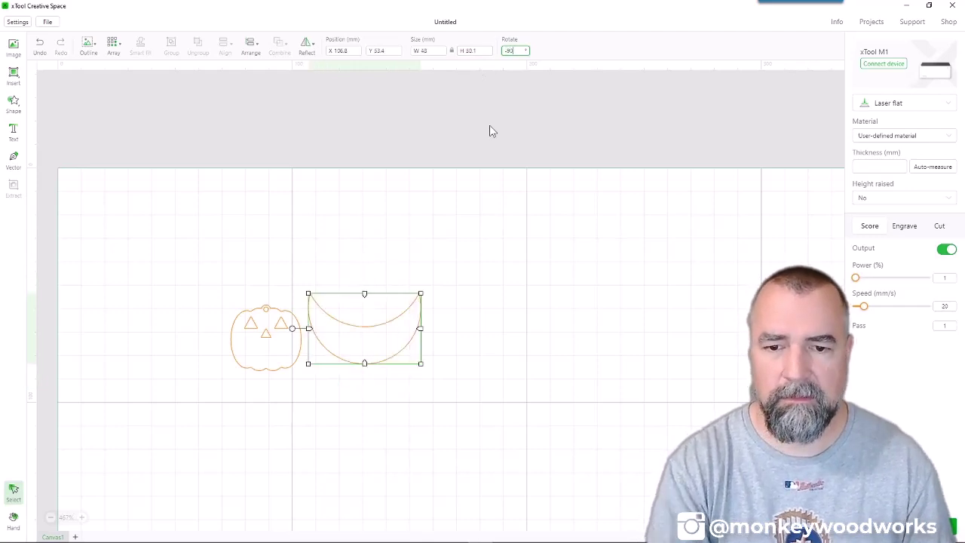
left_click_drag(411, 310, 435, 310)
scroll(419, 363, "up", 2)
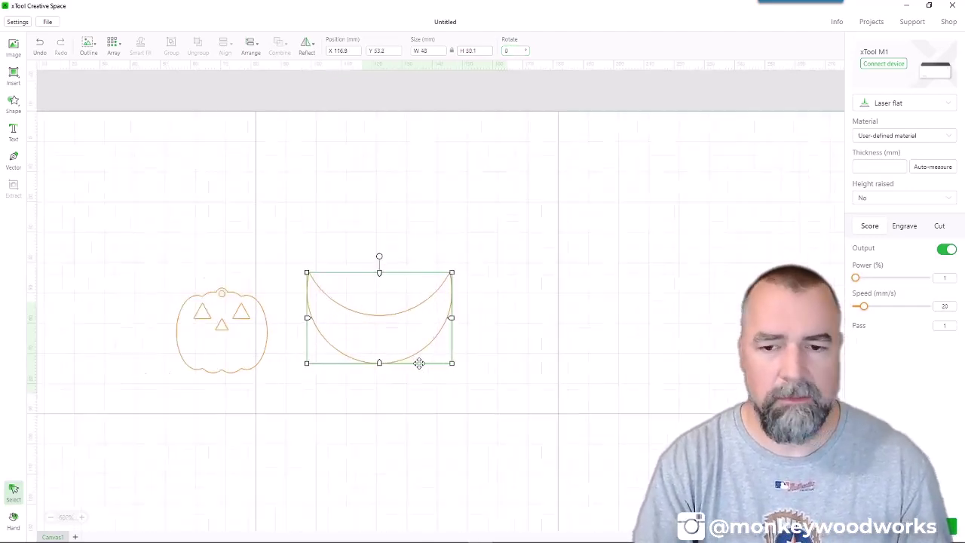
scroll(419, 364, "up", 2)
- Draw a rectangle in the bowl, centre it horizontally, and subtract it as the top-centre notch
left_click(19, 80)
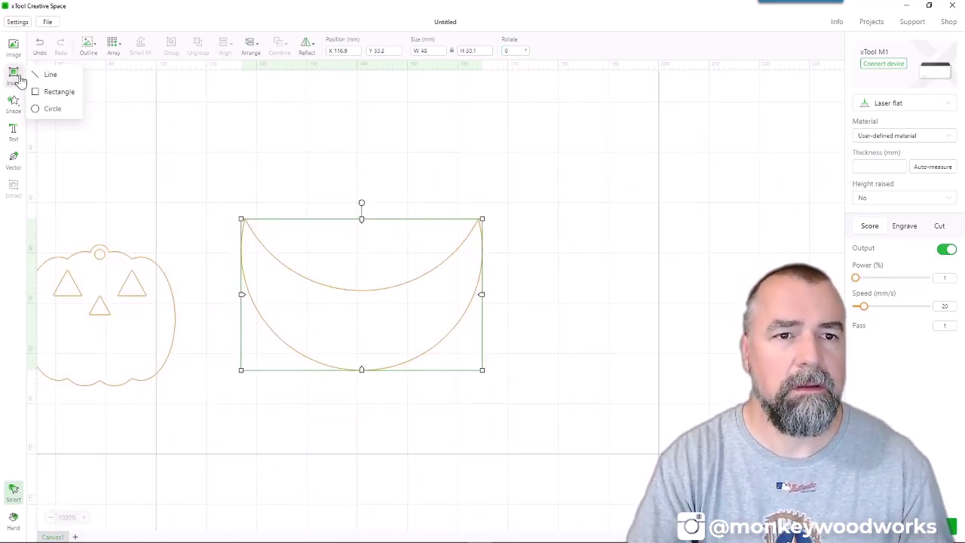
left_click(52, 91)
left_click_drag(330, 250, 383, 313)
left_click_drag(361, 272, 366, 271)
left_click_drag(479, 178, 311, 423)
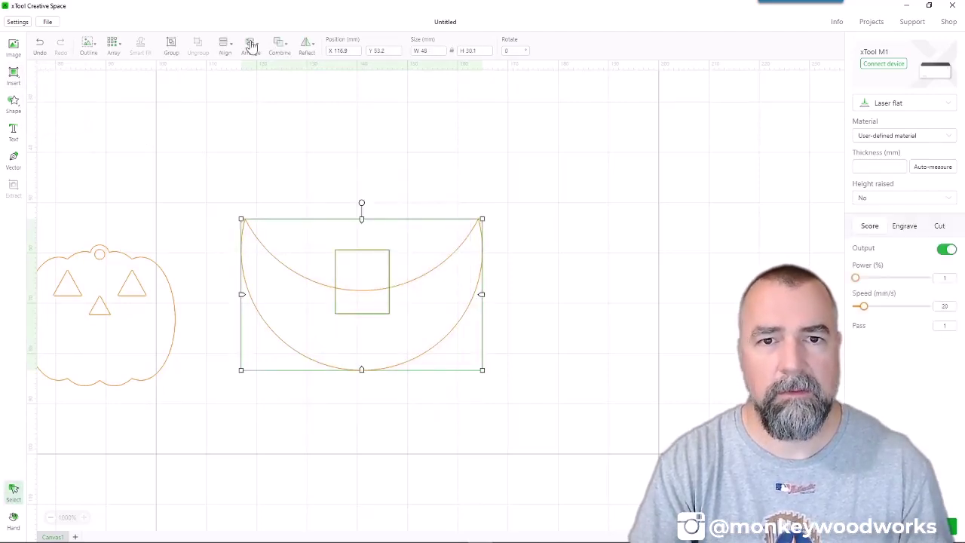
left_click(251, 47)
left_click(224, 46)
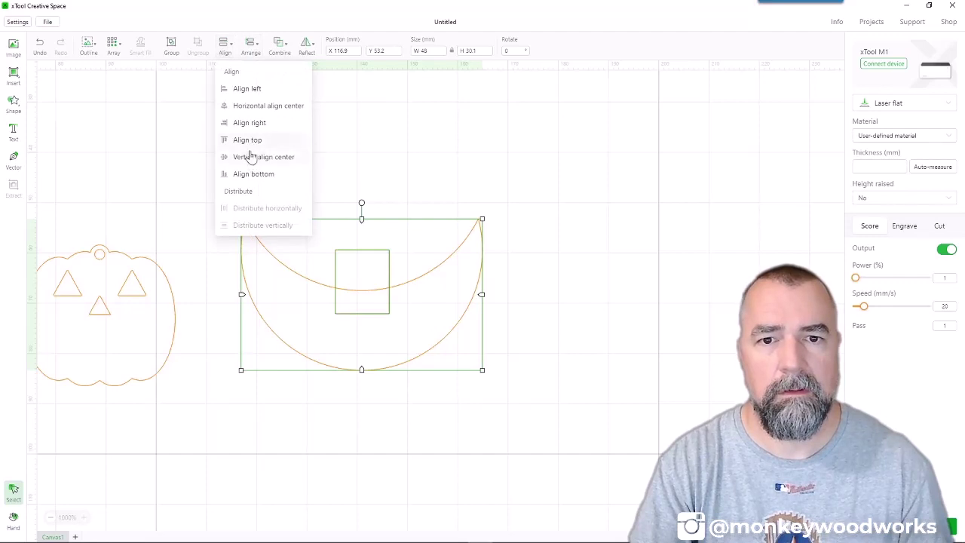
left_click(256, 106)
left_click(400, 148)
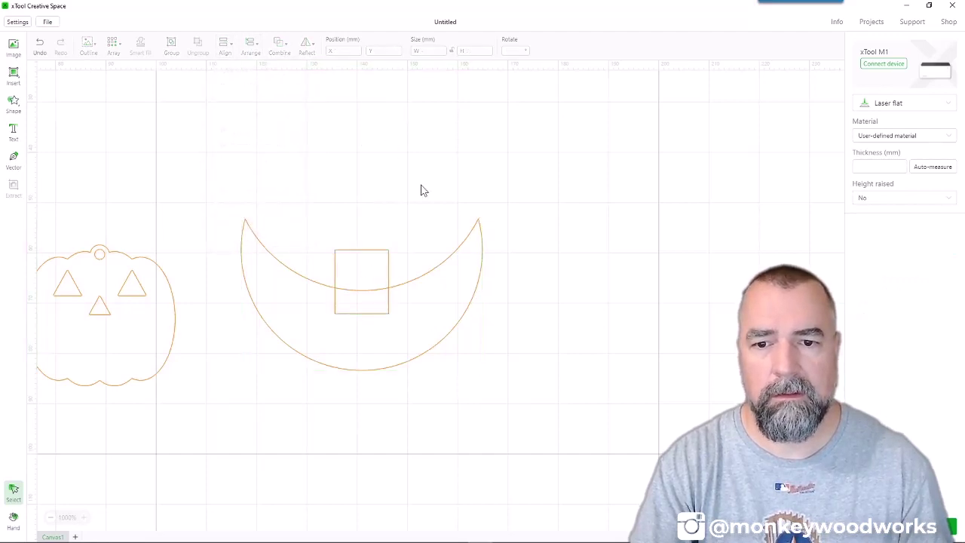
left_click_drag(408, 181, 353, 381)
left_click(283, 50)
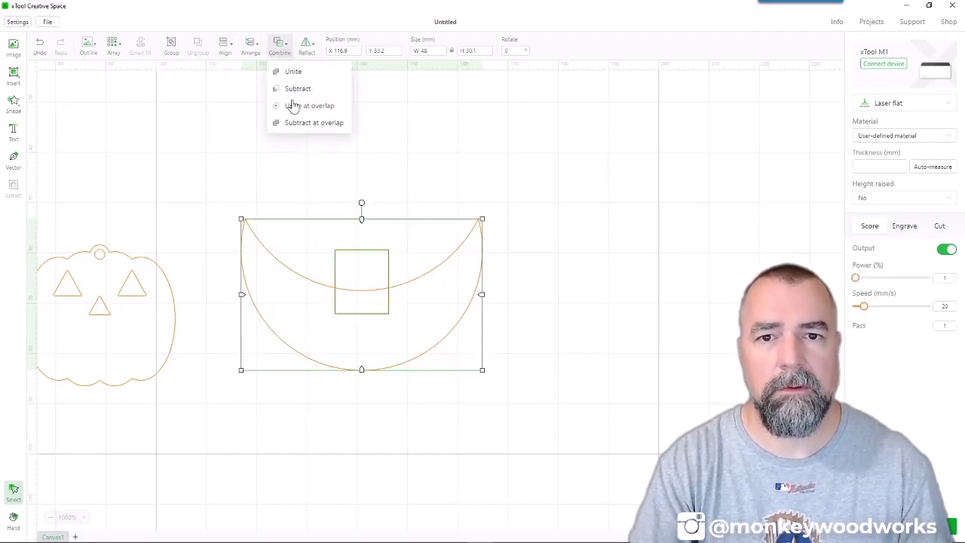
left_click(296, 89)
left_click(430, 151)
- Draw a tall small rectangle at the bowl's lower left and place another at its lower right
left_click(14, 74)
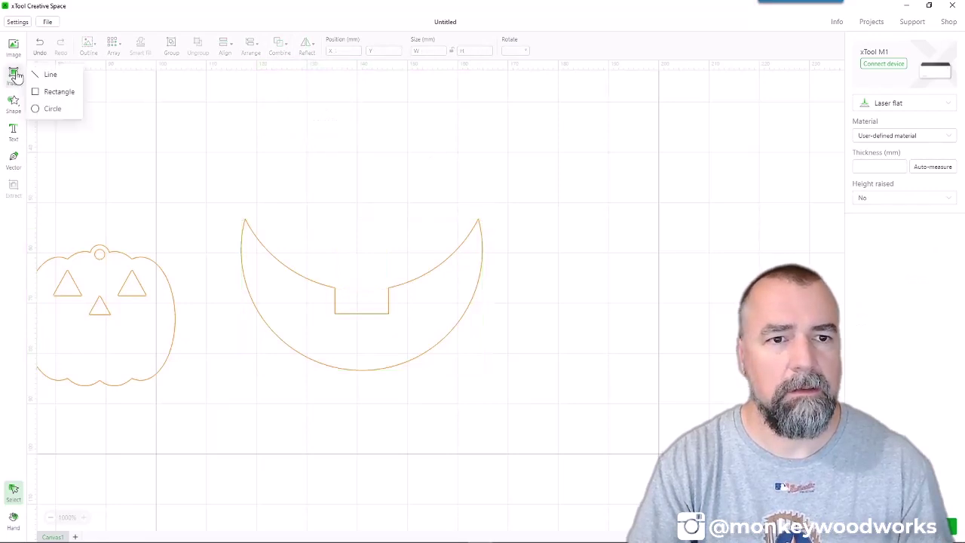
left_click(56, 96)
left_click_drag(249, 426, 308, 318)
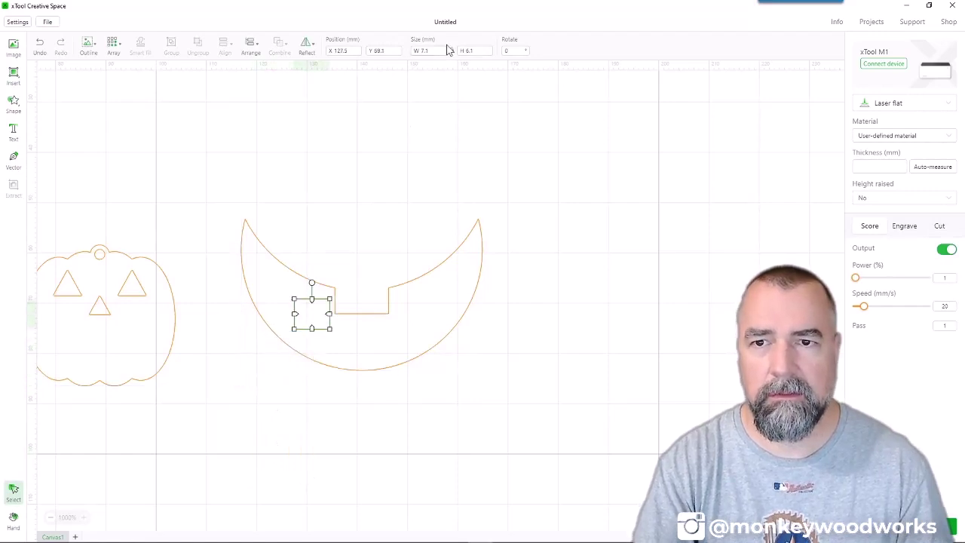
left_click_drag(311, 329, 298, 360)
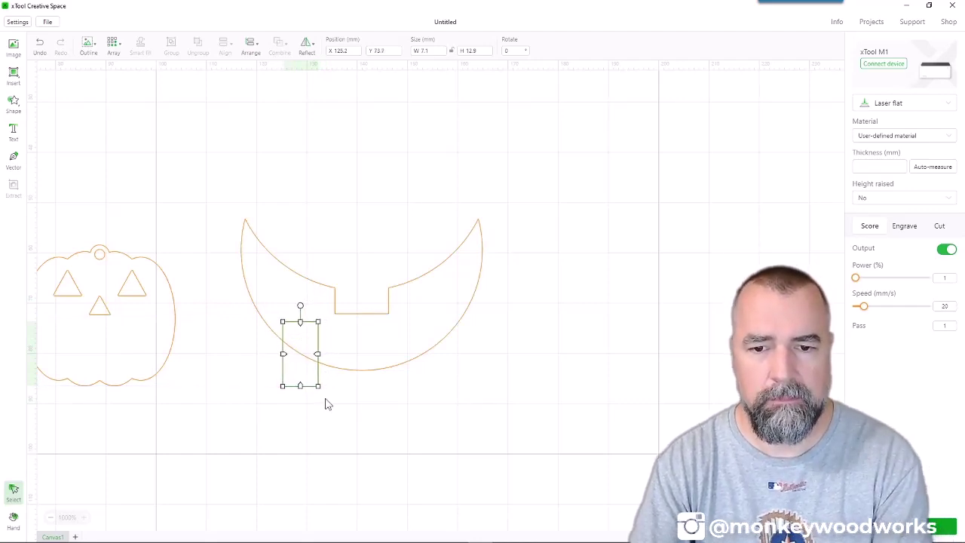
left_click(336, 434)
left_click(301, 377)
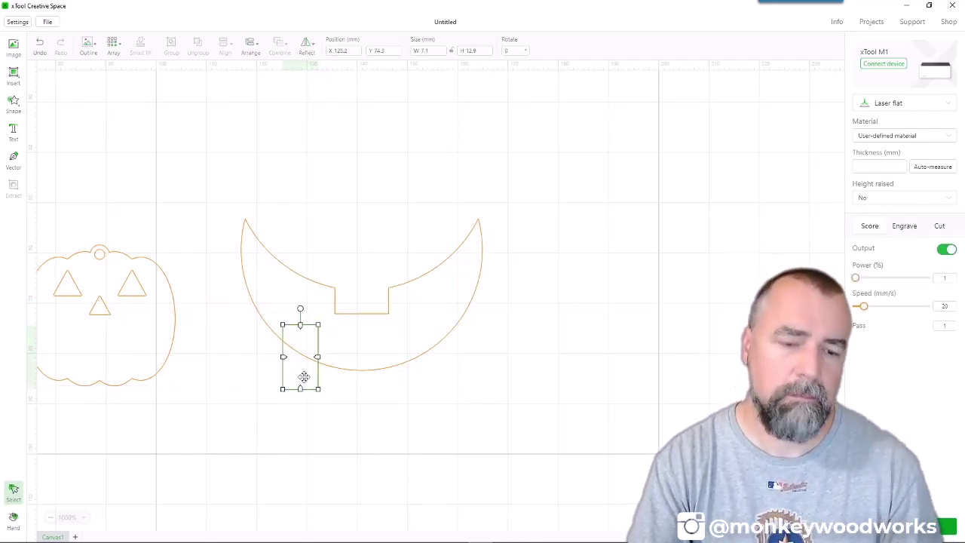
left_click_drag(301, 377, 415, 363)
left_click(493, 381)
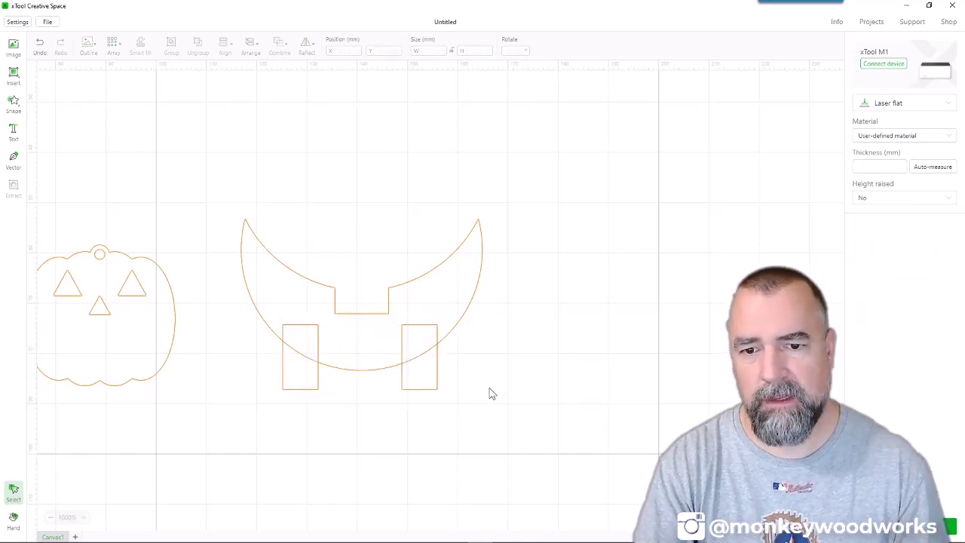
- Bring the right small rectangle to the front and subtract it from the bowl
left_click(426, 375)
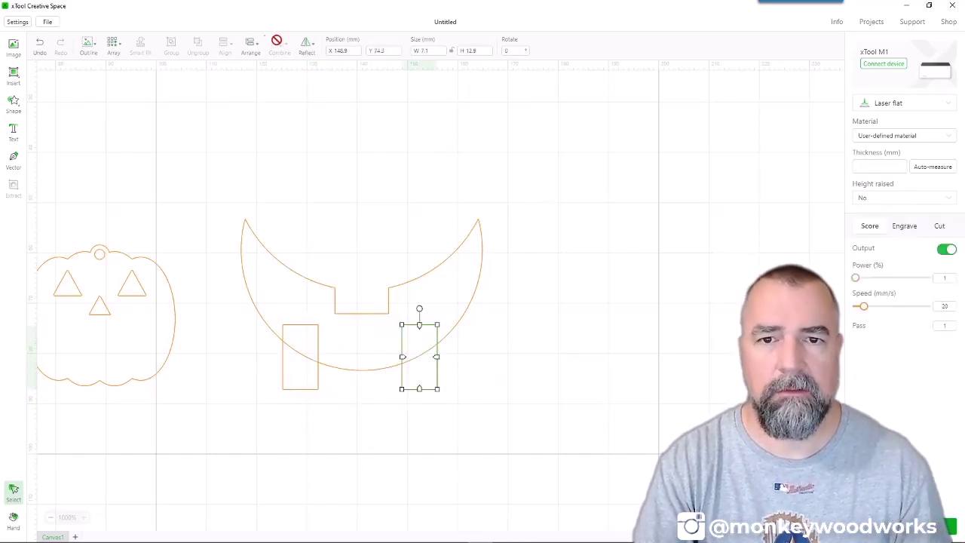
left_click(252, 49)
left_click(265, 71)
left_click_drag(518, 181, 238, 425)
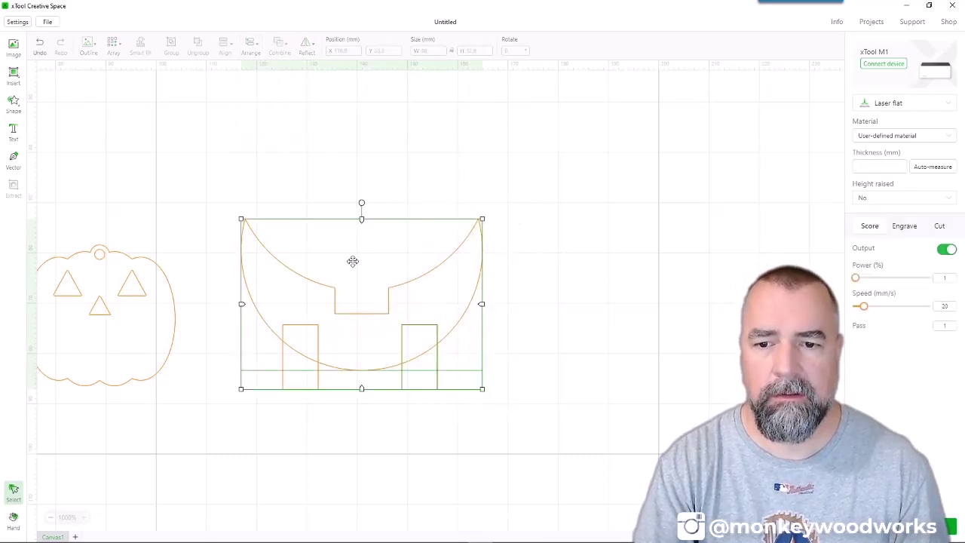
left_click(279, 49)
left_click(298, 88)
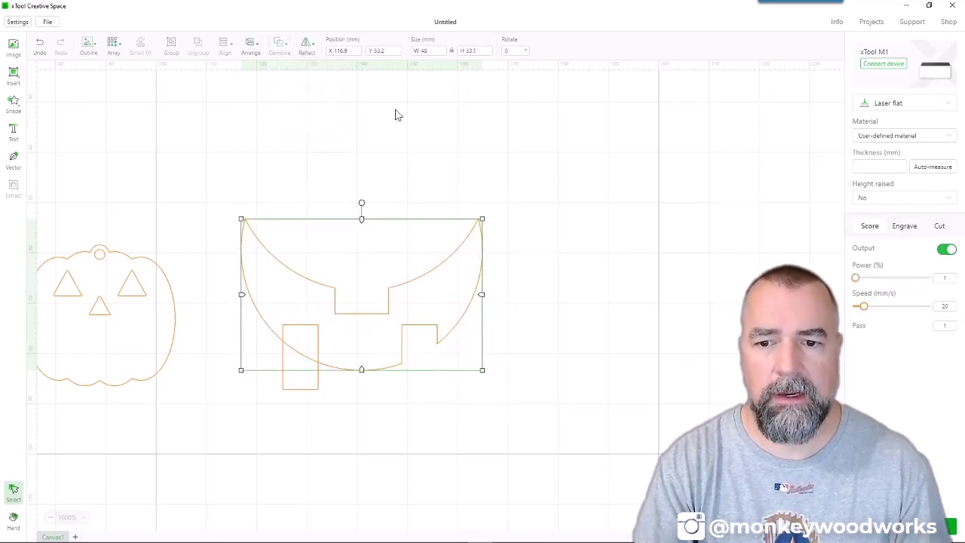
left_click(357, 408)
- Bring the left small rectangle to the front and subtract it from the mouth
left_click(302, 389)
left_click(251, 49)
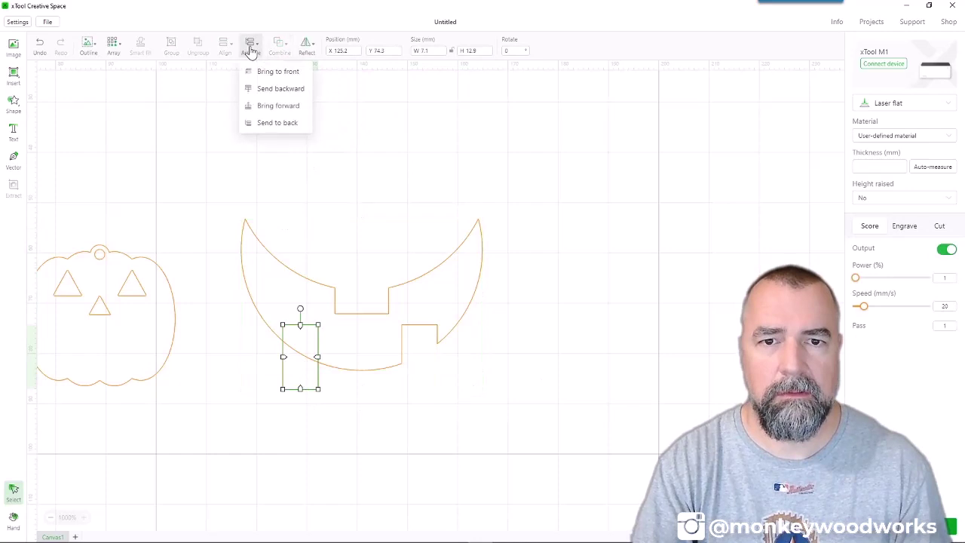
left_click(269, 72)
left_click_drag(329, 198, 281, 416)
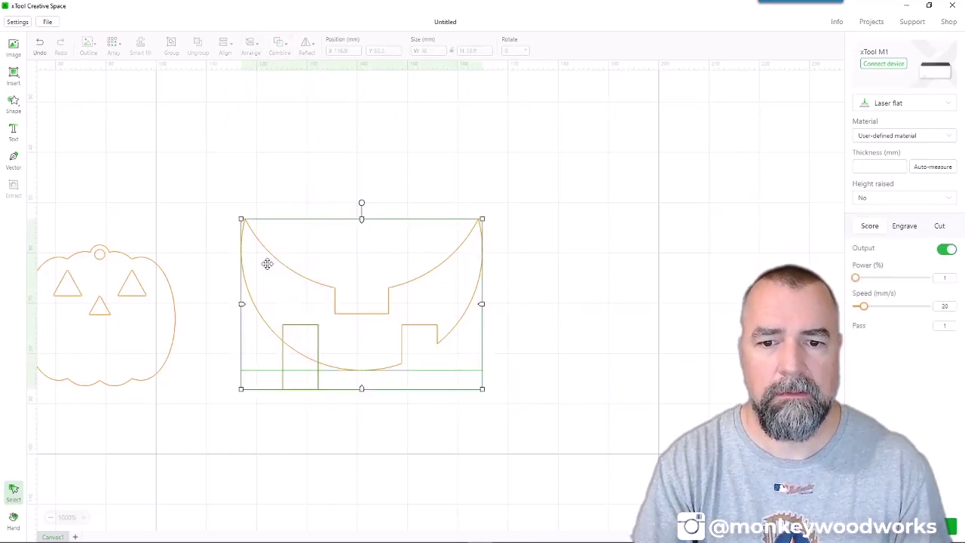
left_click(280, 45)
left_click(299, 89)
left_click(591, 360)
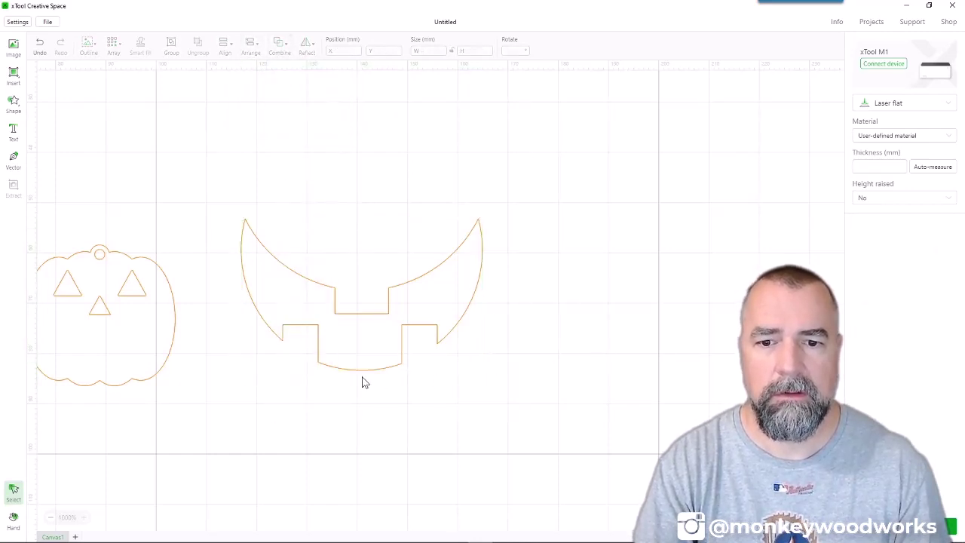
- Move the new mouth onto the pumpkin and shrink it to about 22 mm wide and 13.8 mm tall
left_click(382, 338)
left_click_drag(382, 339, 116, 355)
scroll(113, 356, "down", 6)
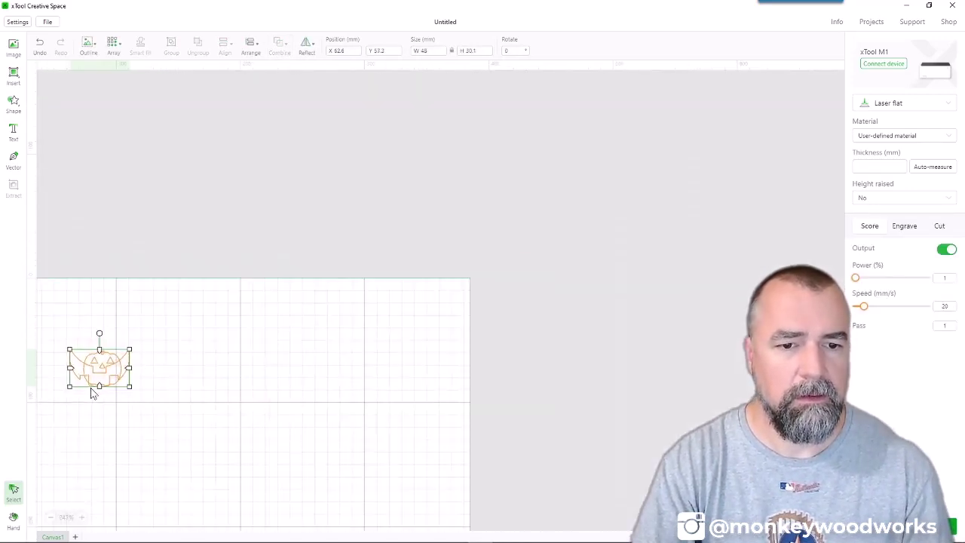
scroll(53, 388, "up", 5)
scroll(90, 382, "down", 1)
scroll(124, 377, "up", 1)
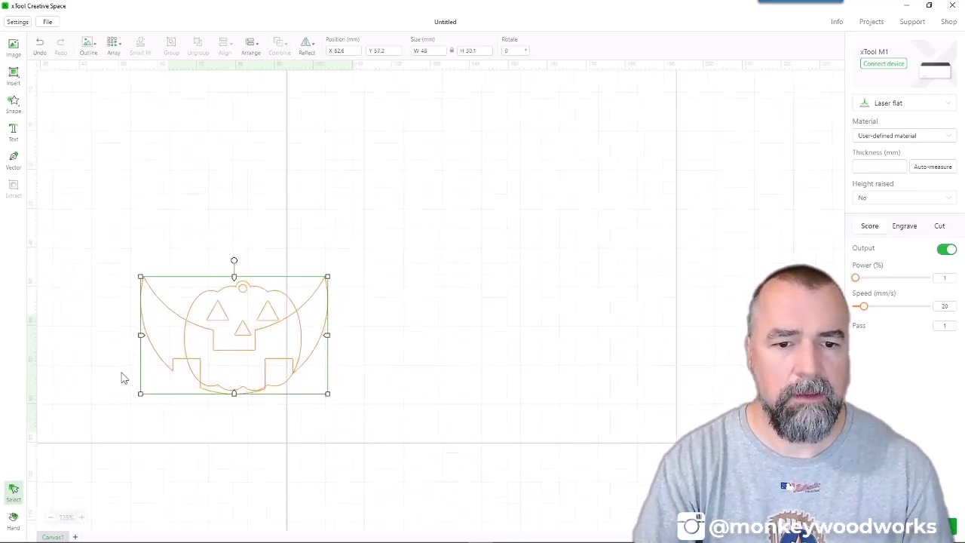
scroll(135, 377, "up", 1)
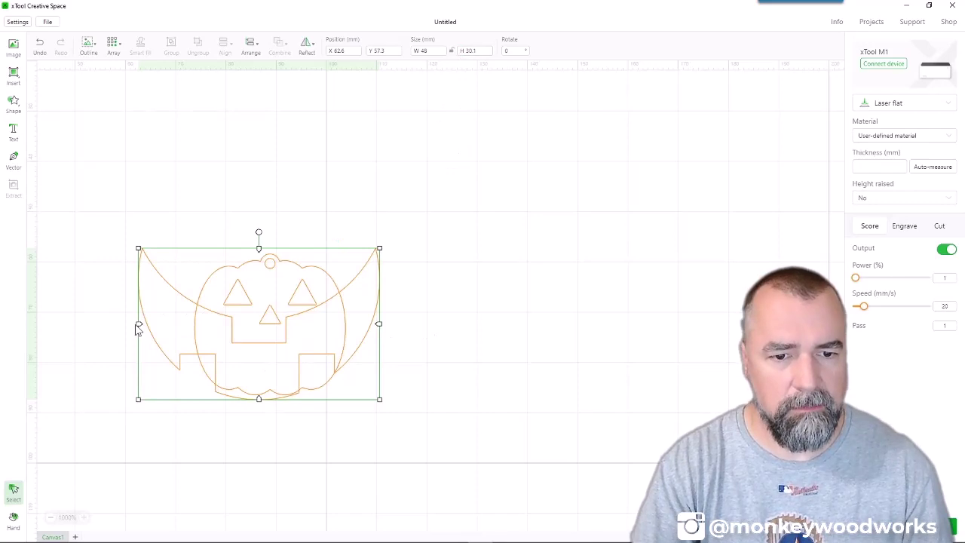
left_click_drag(138, 323, 214, 323)
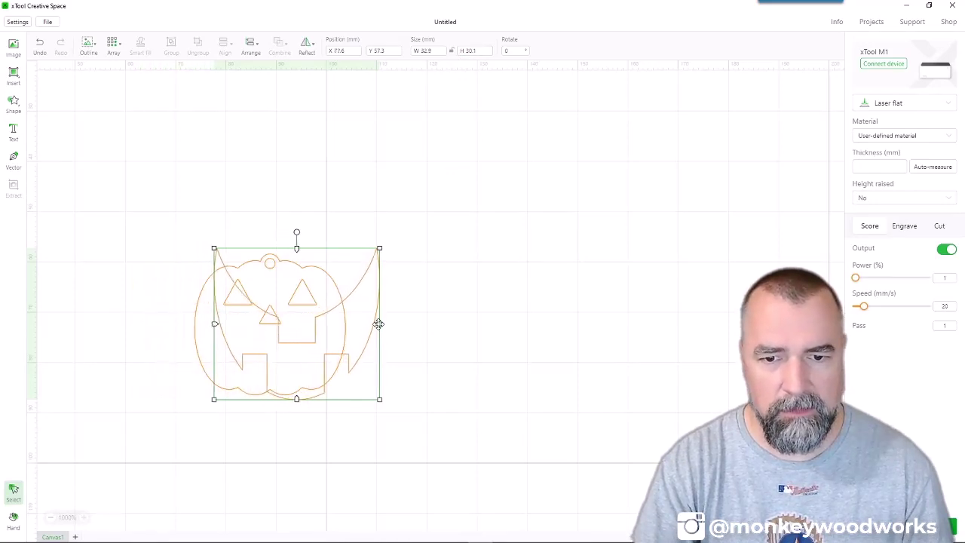
left_click_drag(379, 326, 325, 324)
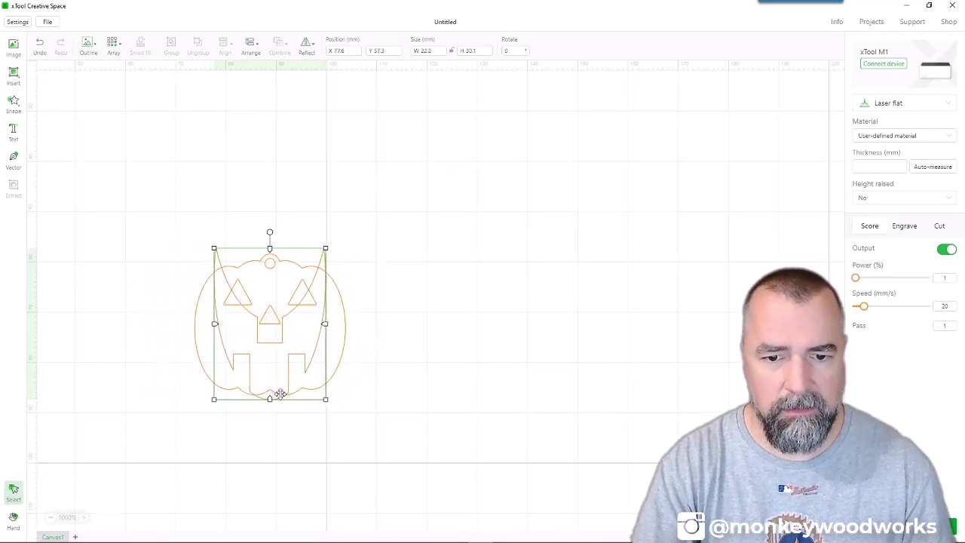
left_click_drag(269, 400, 269, 364)
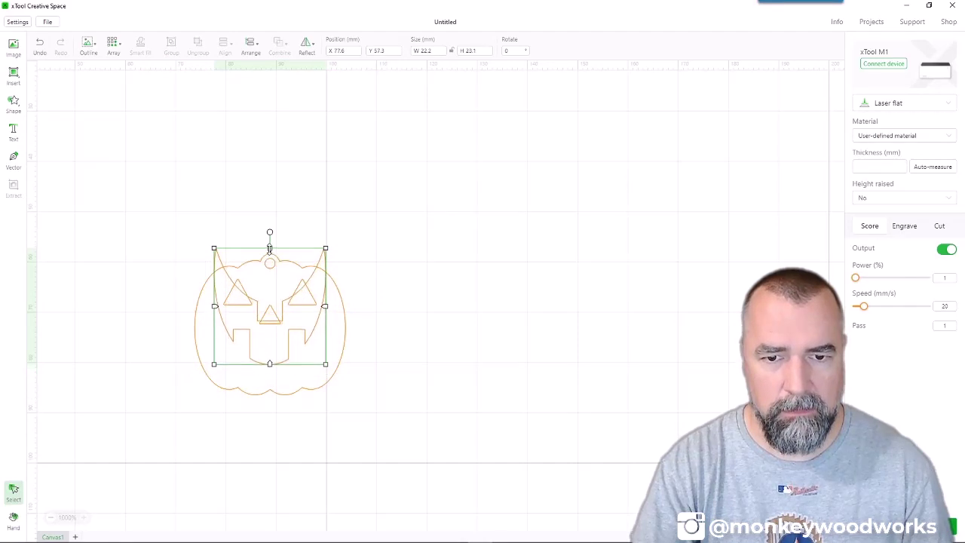
left_click_drag(269, 248, 270, 314)
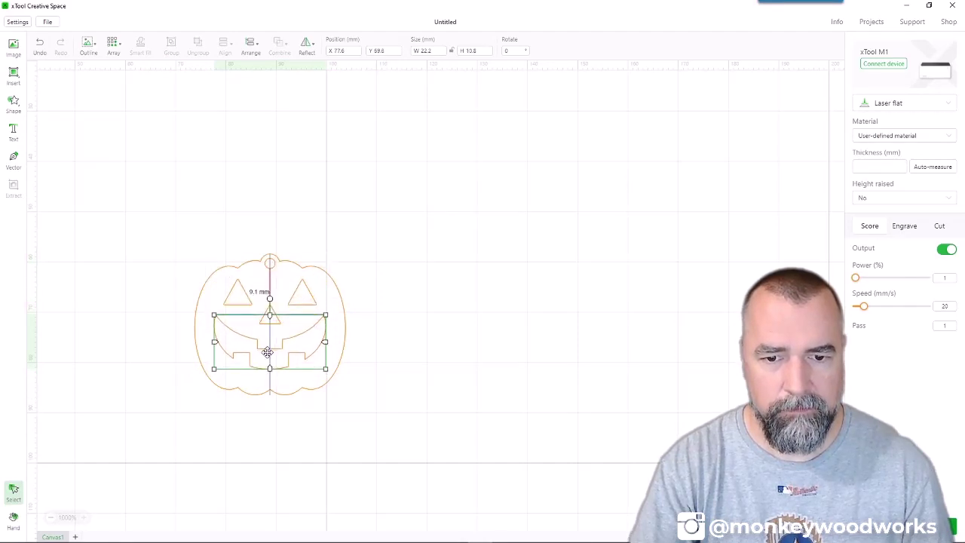
- Adjust the mouth's height so it reads 12 mm, about 22.2 × 12 mm
left_click(404, 403)
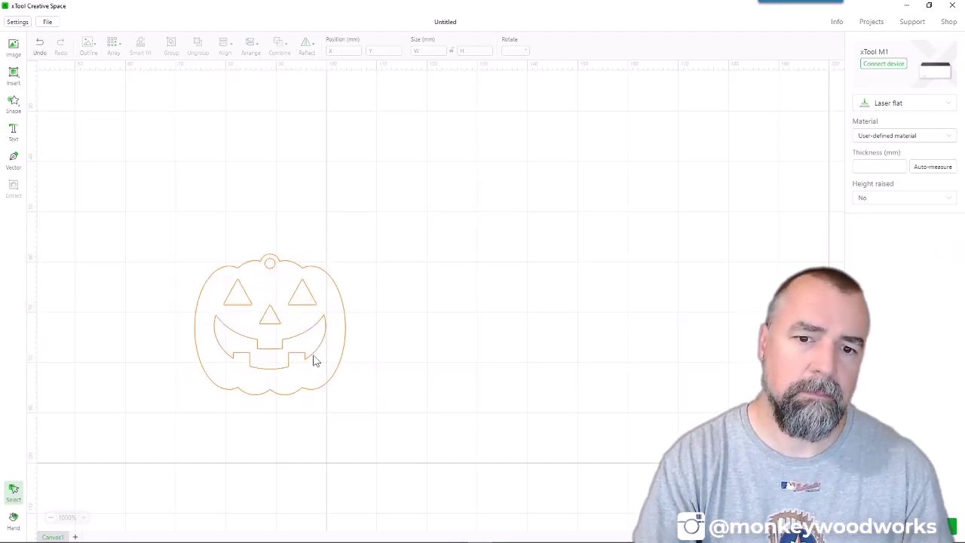
left_click(315, 361)
left_click(389, 374)
left_click(268, 368)
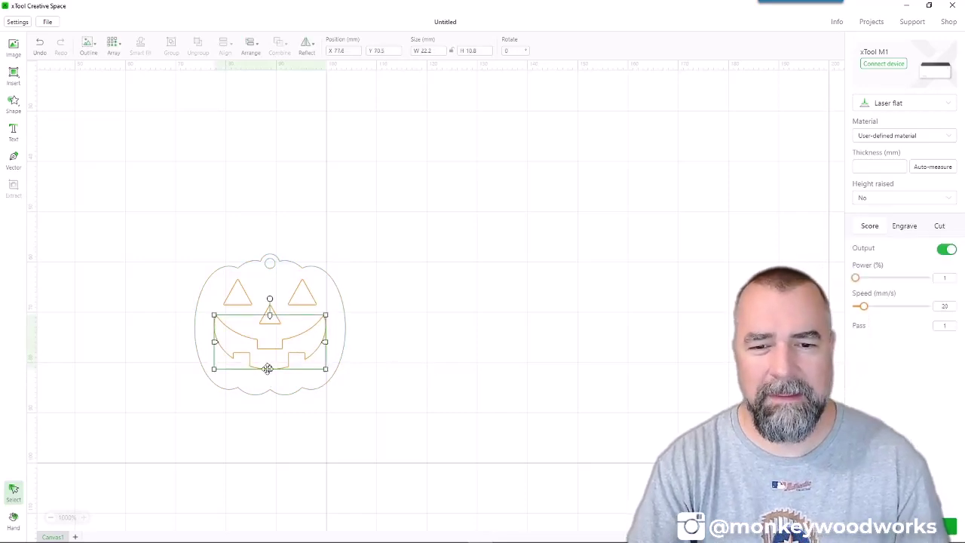
left_click_drag(268, 368, 270, 374)
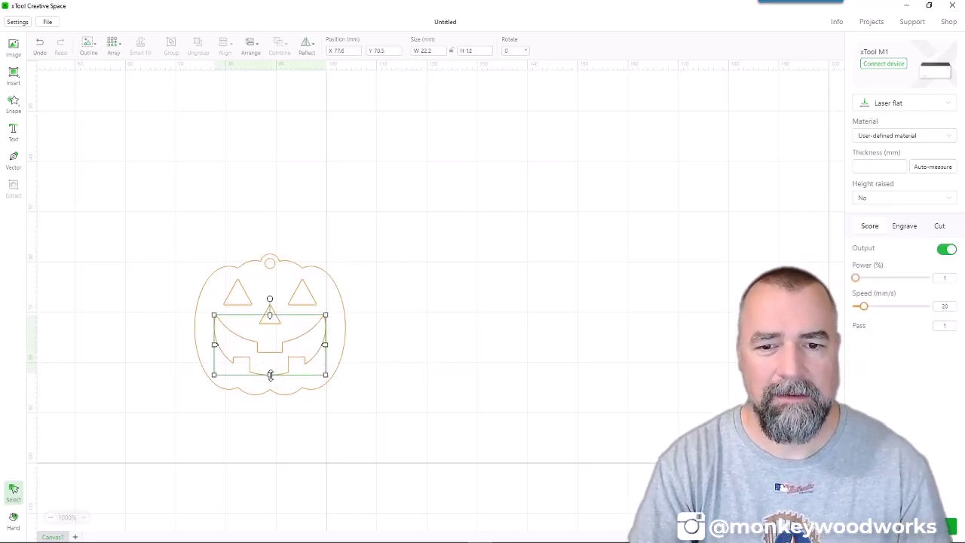
left_click(297, 445)
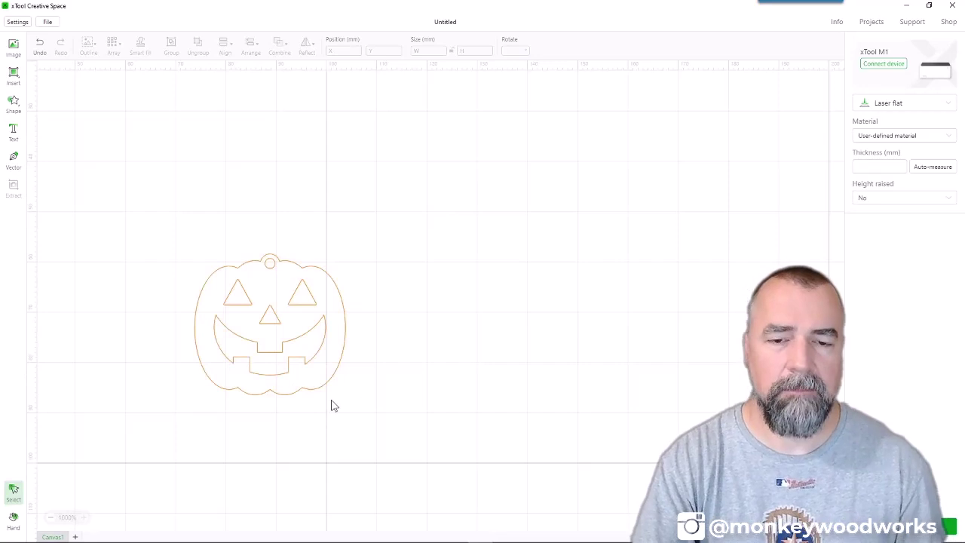
- Select the nose, mouth and pumpkin outline and apply Horizontal align center
left_click(275, 372)
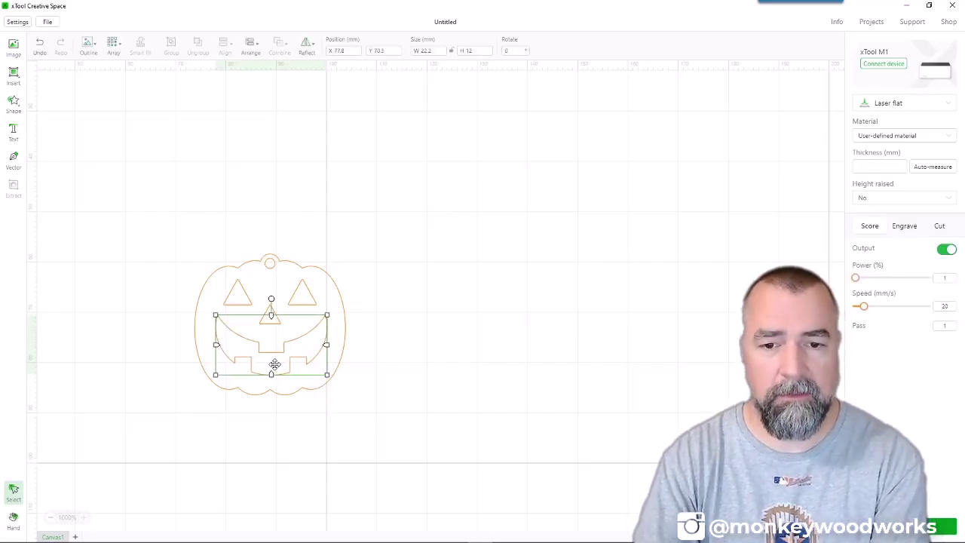
left_click(302, 449)
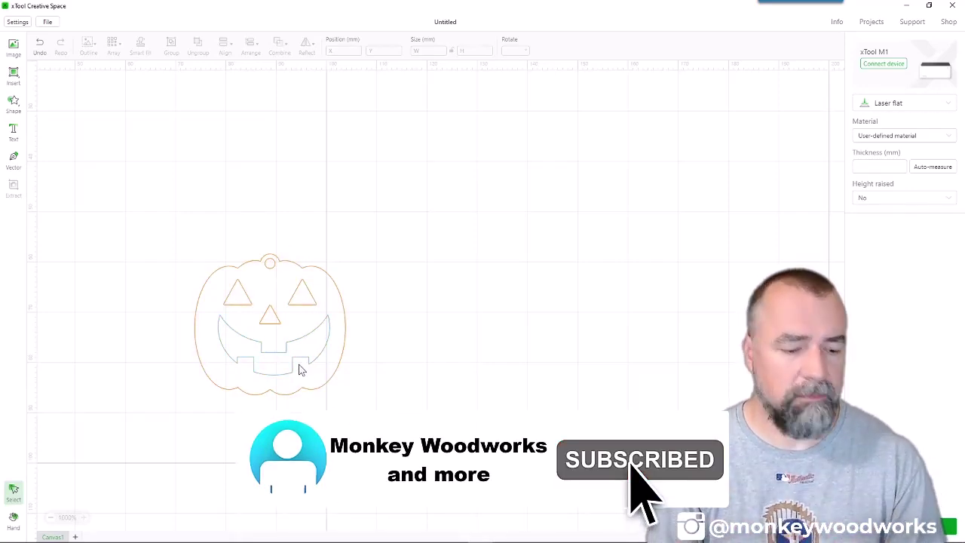
left_click(271, 316)
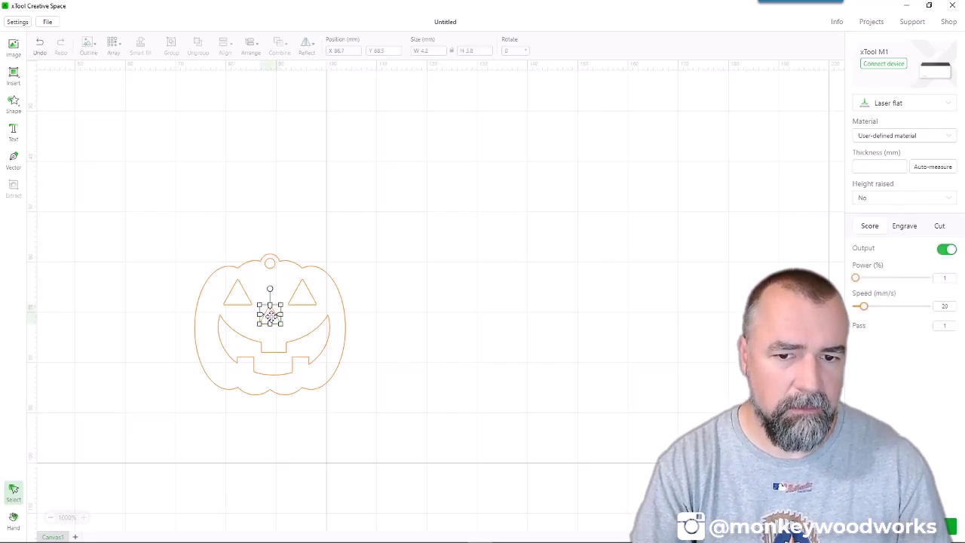
left_click(270, 360, "shift")
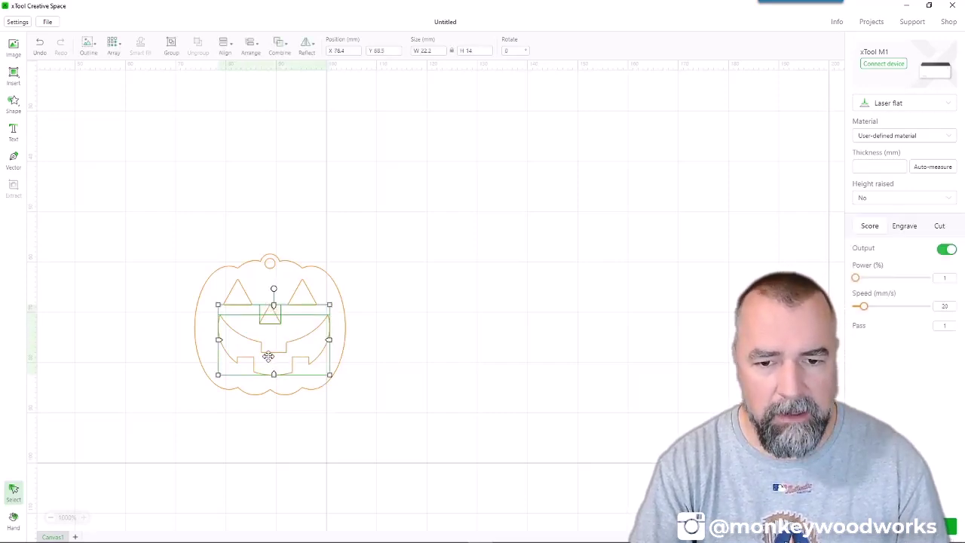
left_click(275, 263, "shift")
left_click(251, 46)
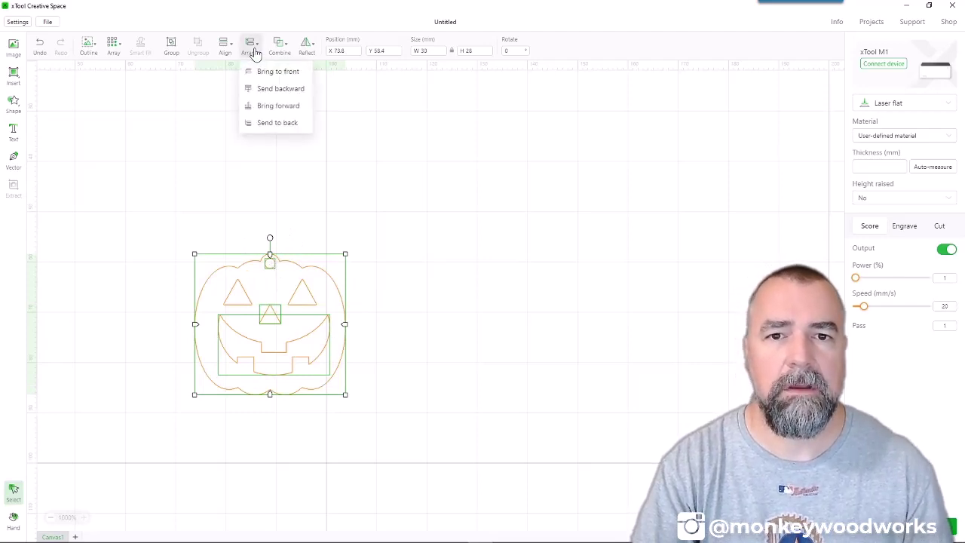
left_click(225, 47)
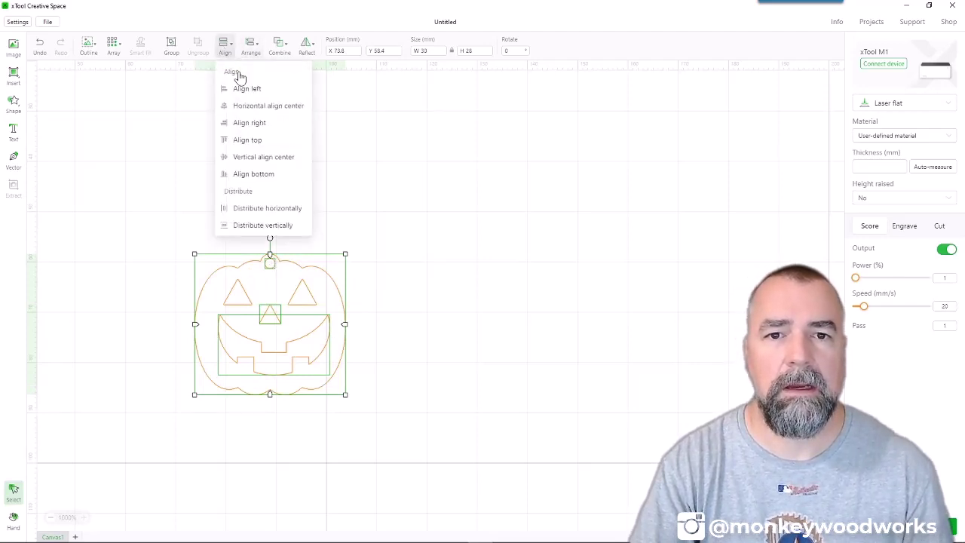
left_click(253, 111)
left_click(414, 280)
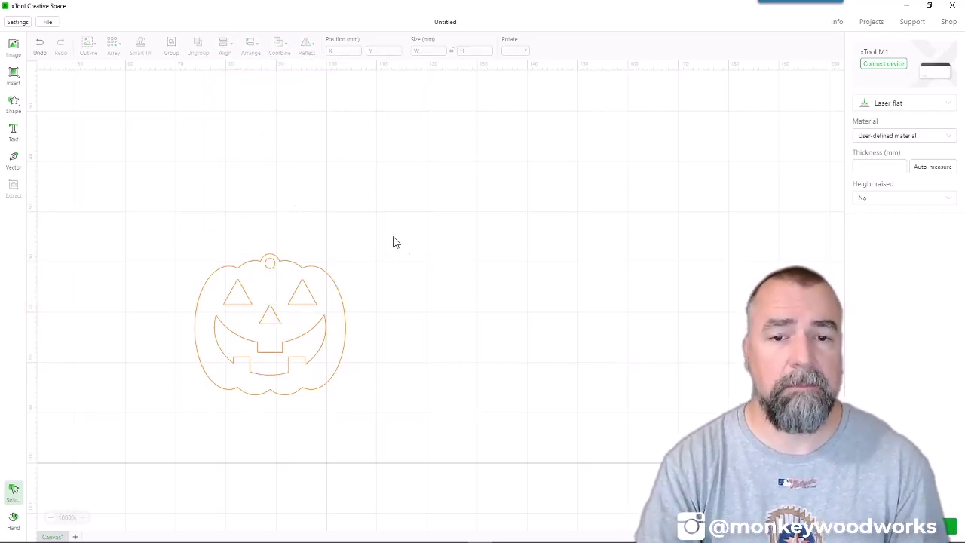
- Save the pumpkin design under the new file name 'FunPumpkin' with Save as
left_click(50, 22)
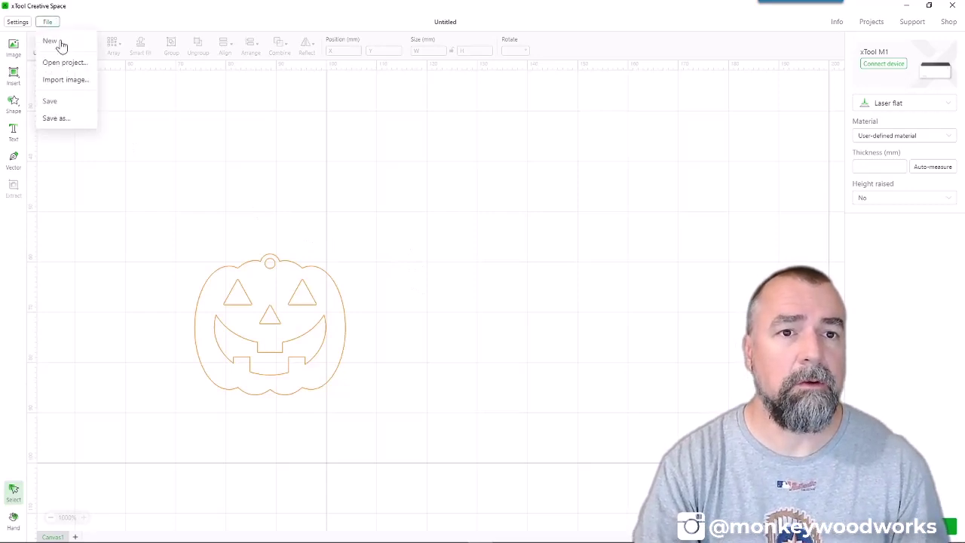
left_click(58, 118)
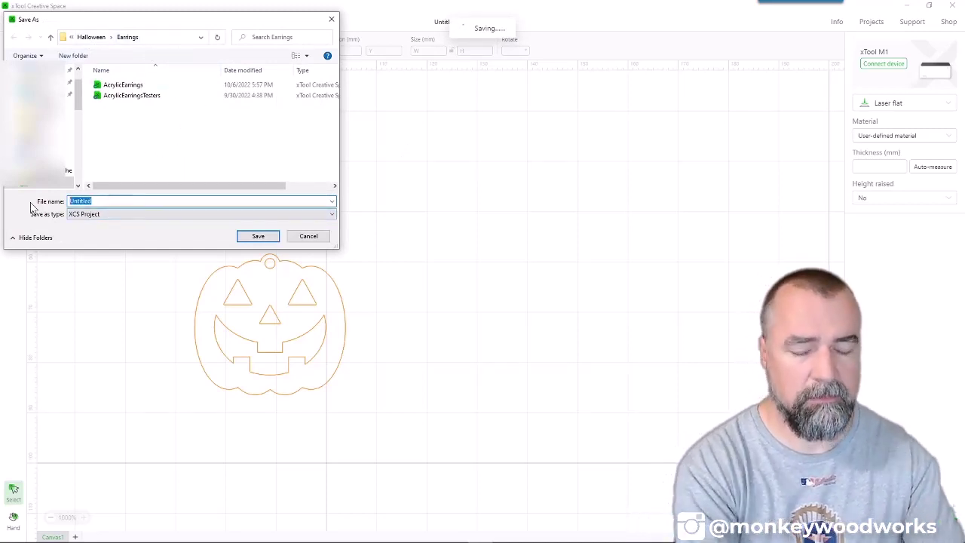
type("Fun")
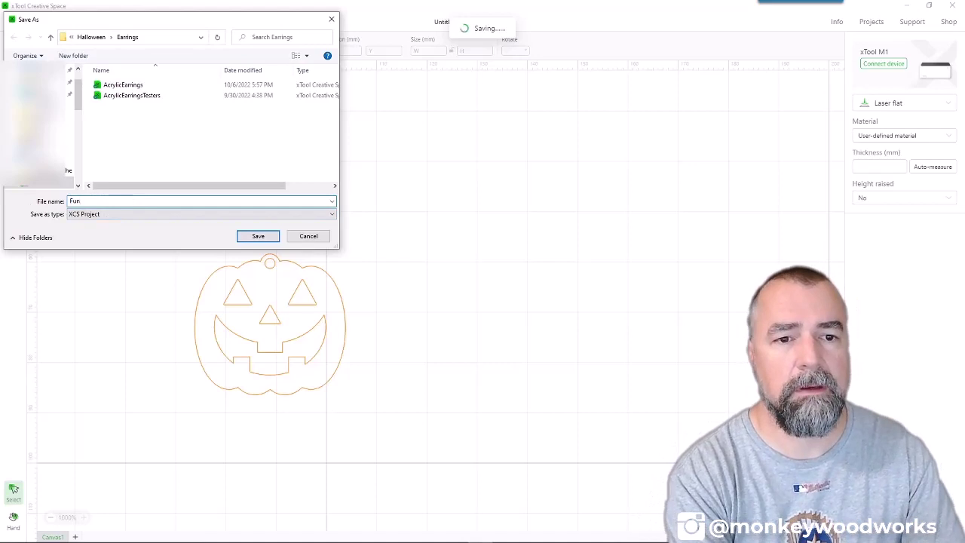
type("Pumpkin")
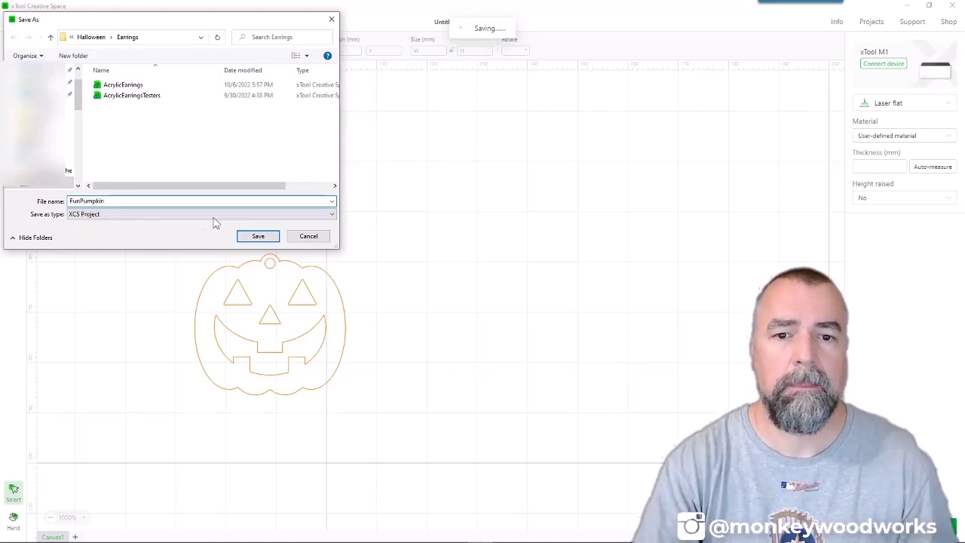
left_click(260, 237)
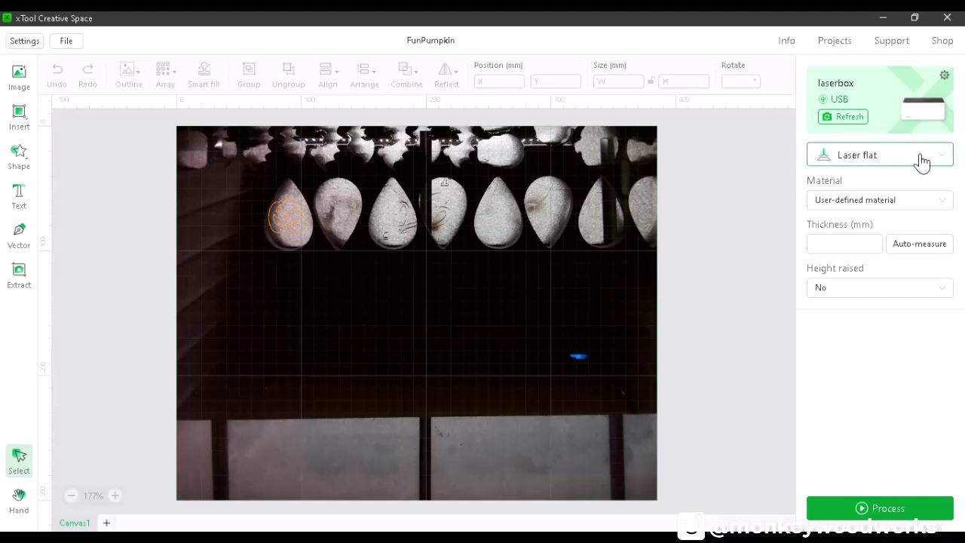
- Set the material to 3mm black acrylic and auto-measure its thickness at 11.9 mm
left_click(943, 209)
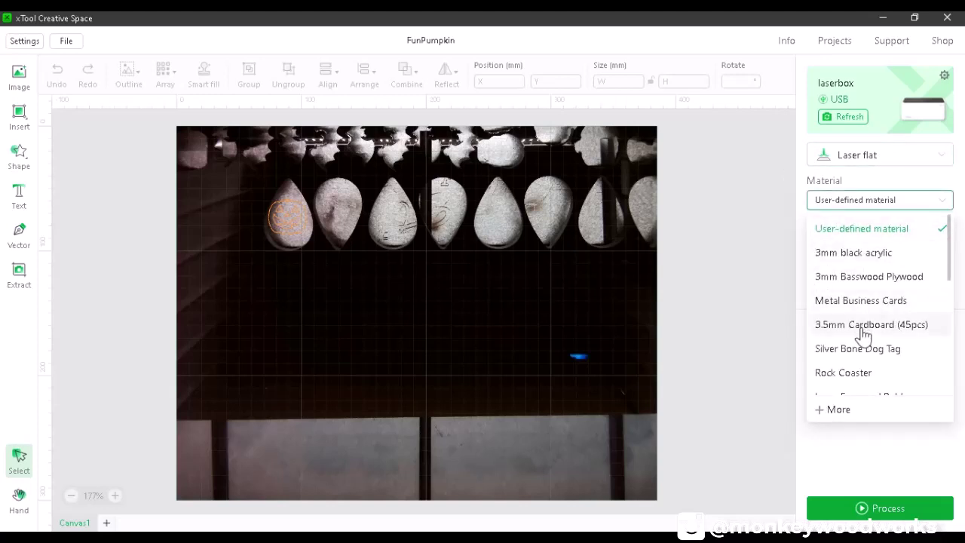
left_click(853, 257)
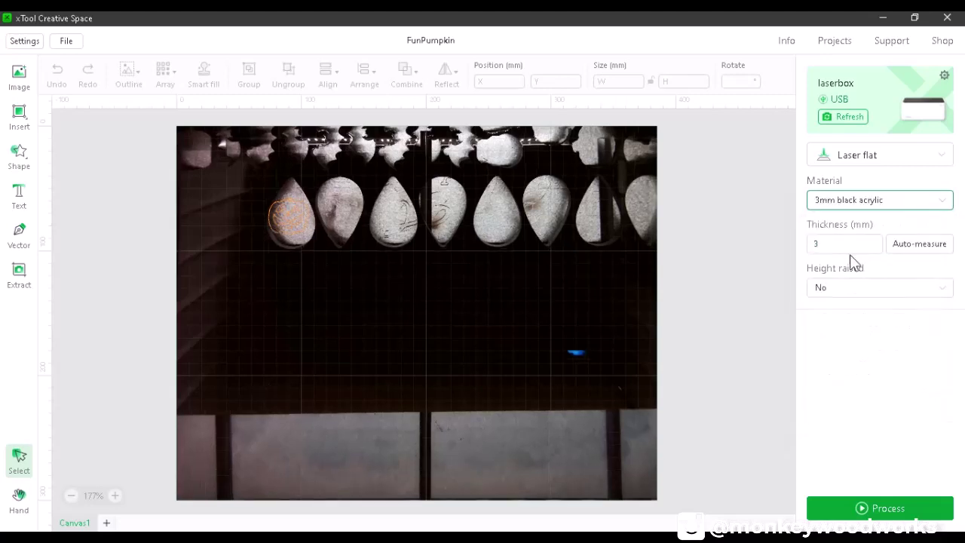
left_click(919, 251)
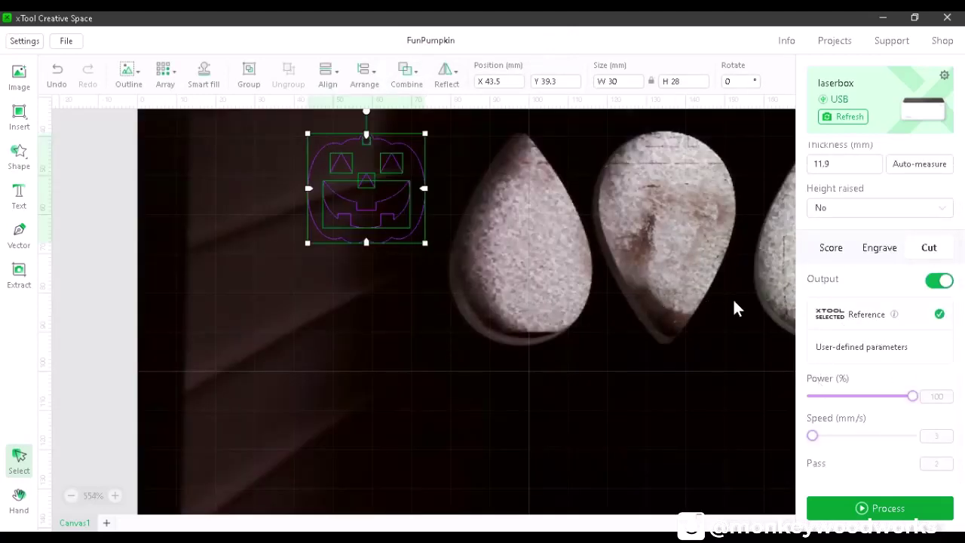
- Move the pumpkin up, resize it to 35 mm wide, and nudge it slightly left on the acrylic
scroll(452, 341, "up", 4)
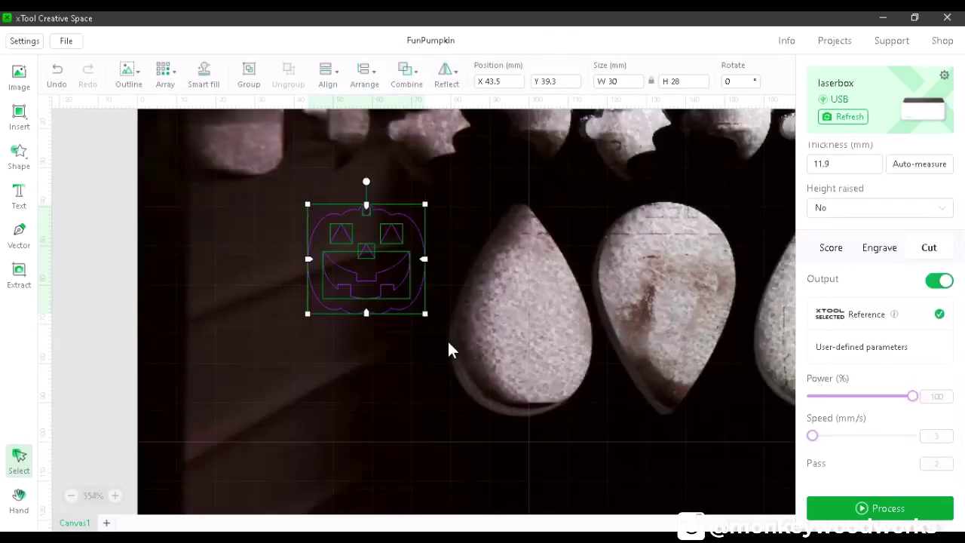
left_click_drag(386, 328, 385, 299)
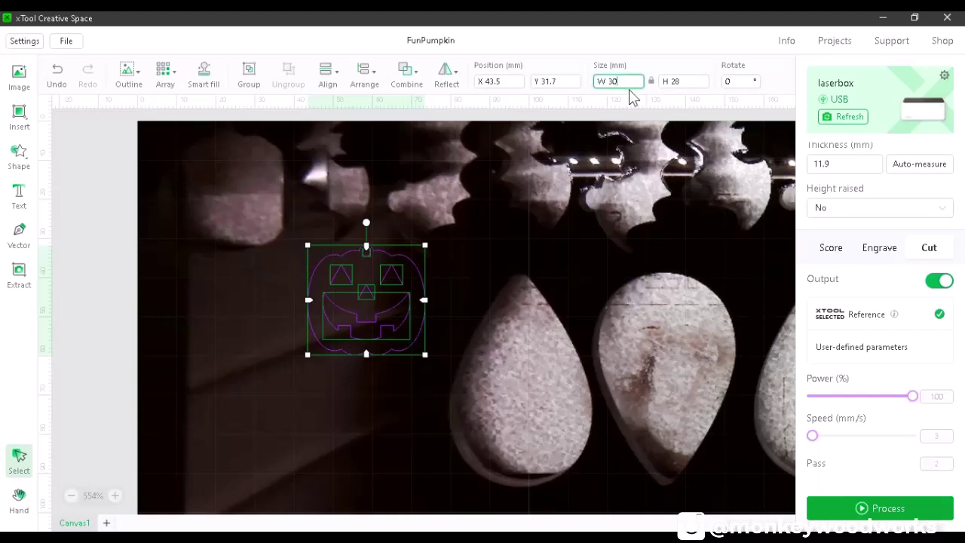
type("6")
key("Return")
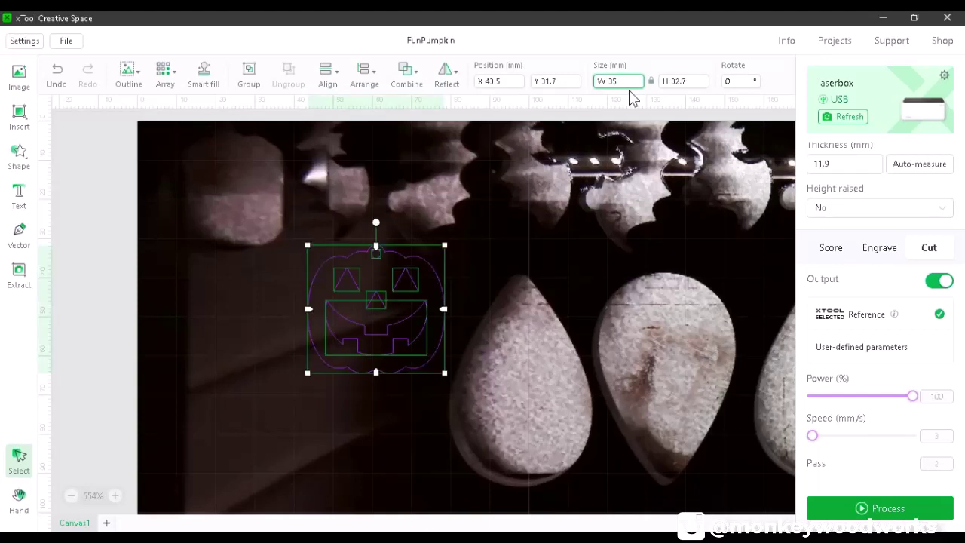
left_click(418, 323)
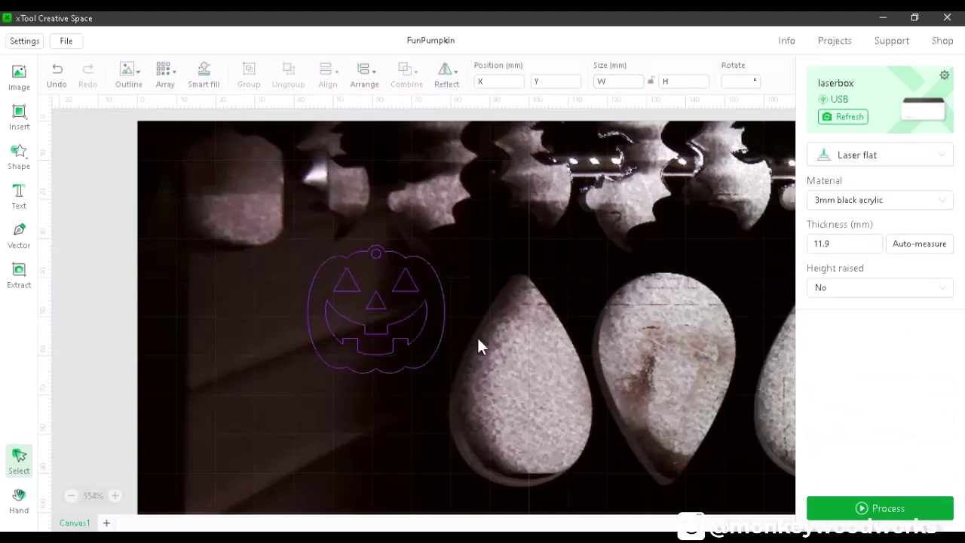
left_click_drag(463, 385, 243, 243)
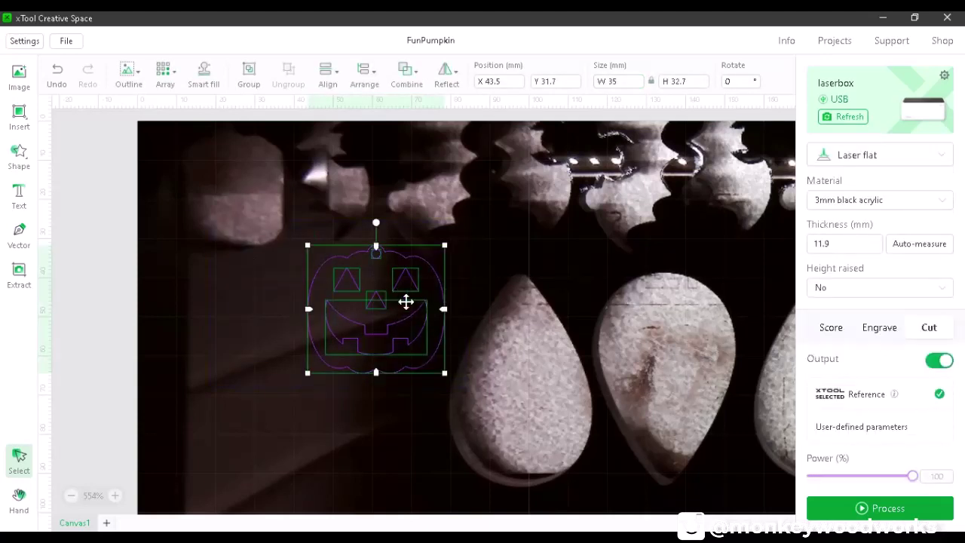
left_click_drag(404, 302, 395, 301)
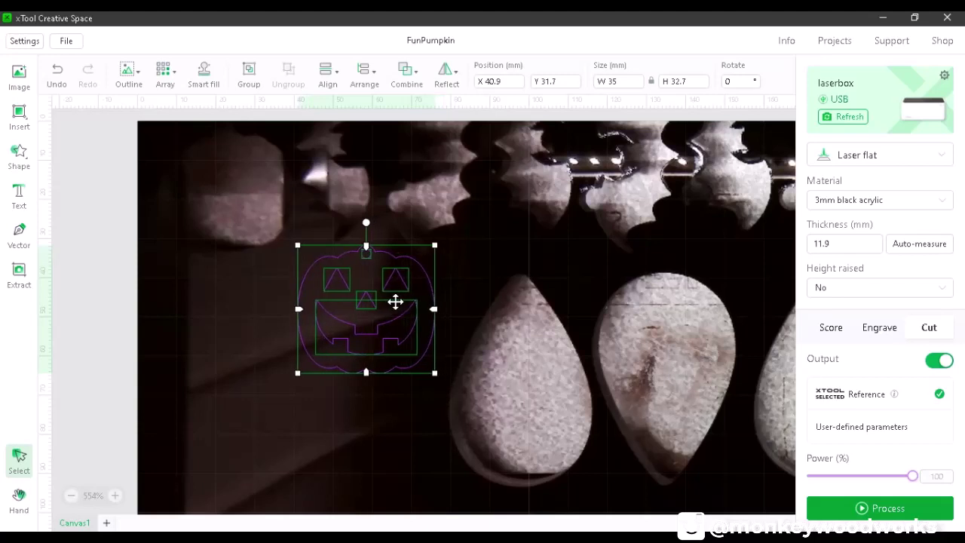
left_click(504, 309)
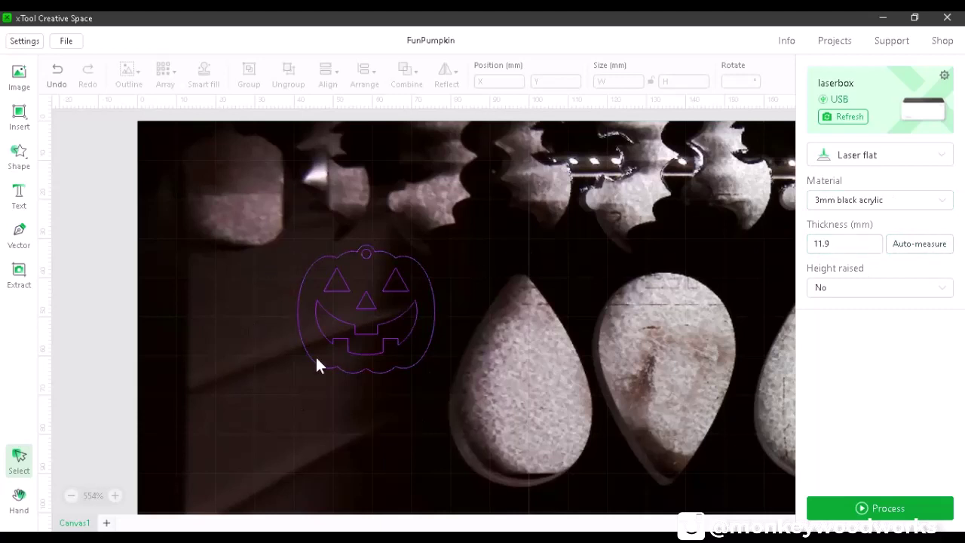
- Preview the FunPumpkin cut job and send it to the laser
left_click(877, 510)
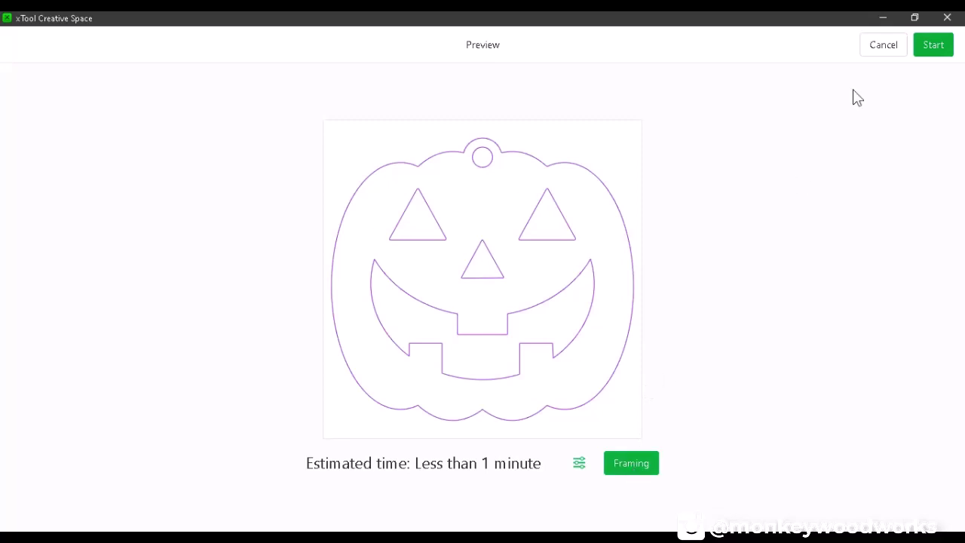
left_click(943, 51)
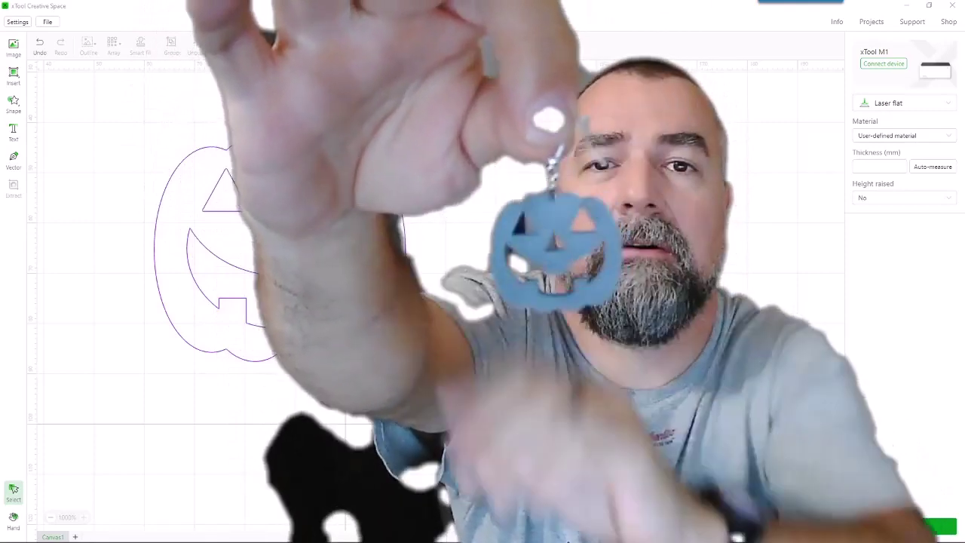
- Select the entire FunPumpkin design on the canvas
key("ctrl+a")
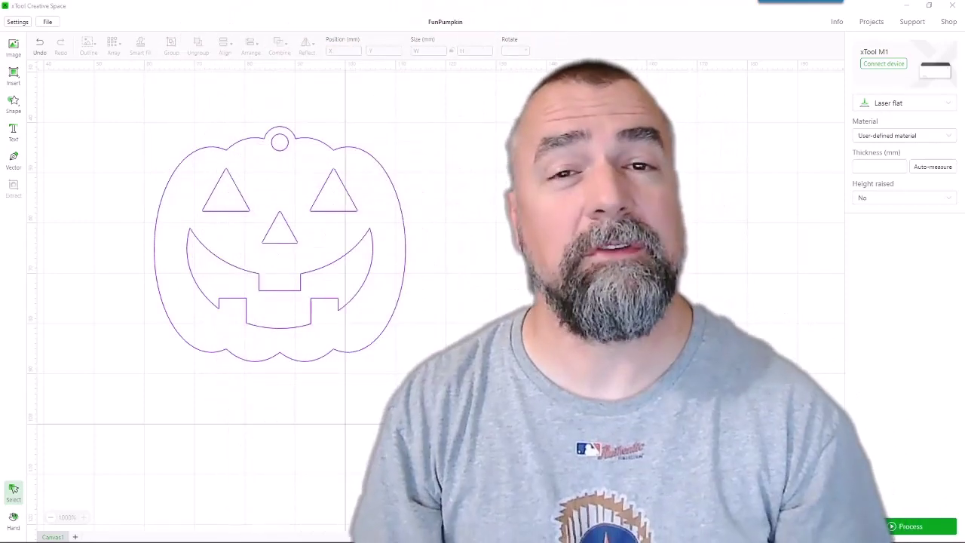